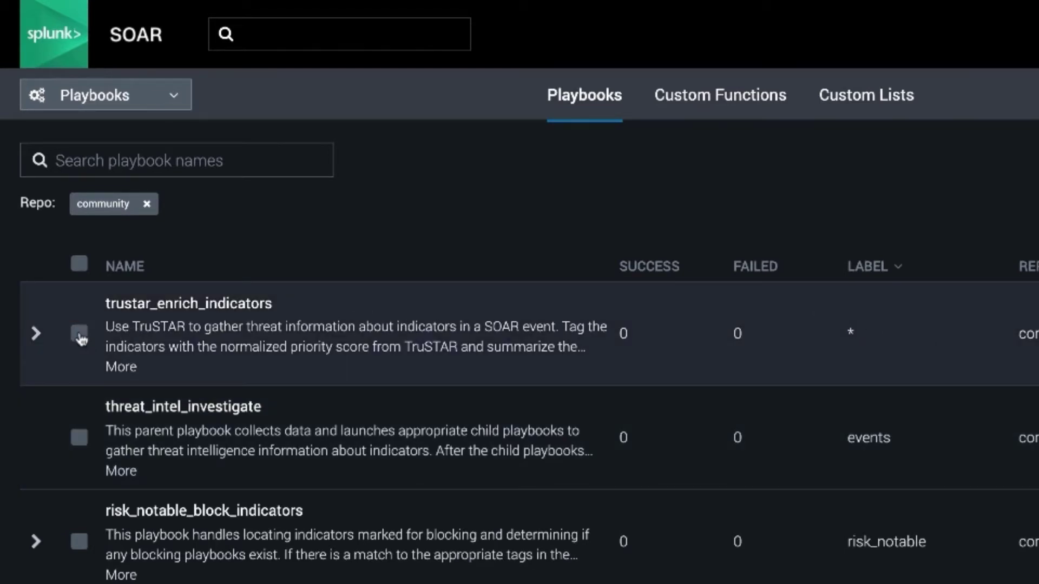
# Select the trustar_enrich_indicators and threat_intel_investigate playbooks to run
pyautogui.click(79, 334)
pyautogui.click(79, 437)
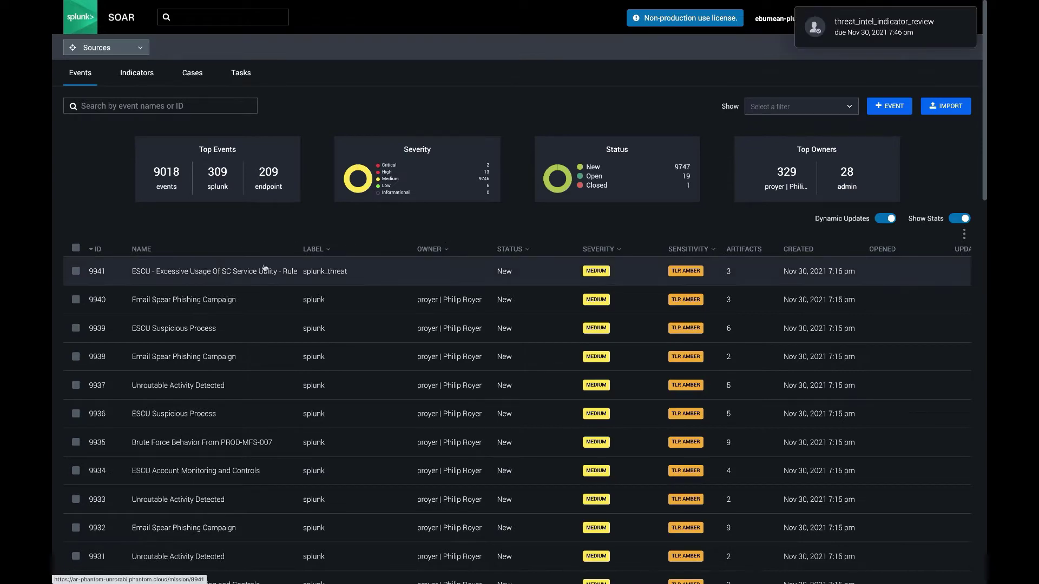
# Open event 9941 for investigation
pyautogui.click(866, 33)
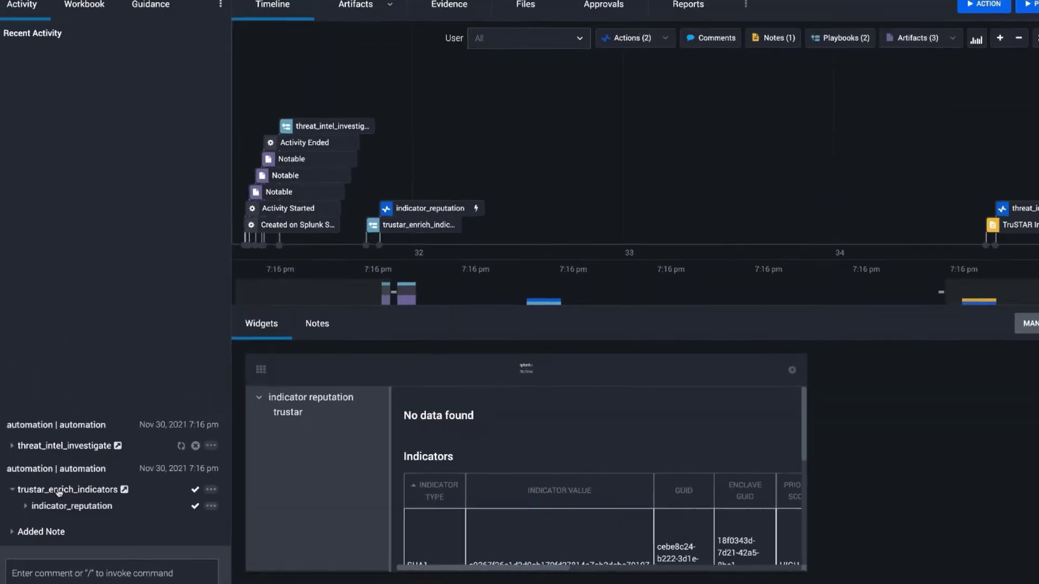
# Review the indicator_reputation results for the IP, SHA1 hash and e-mail TruSTAR lookups
pyautogui.click(77, 512)
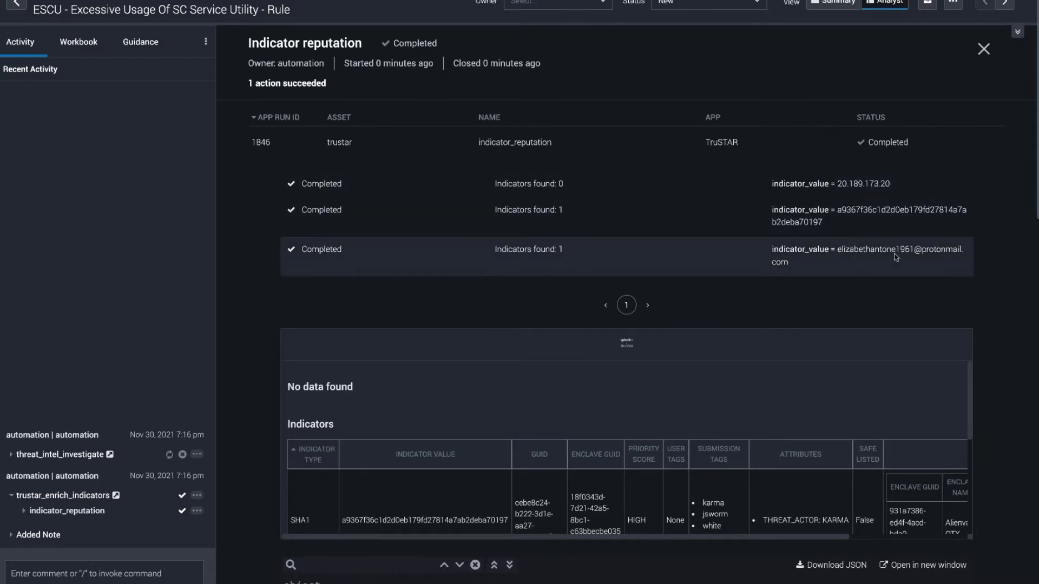
pyautogui.scroll(-1, 849, 299)
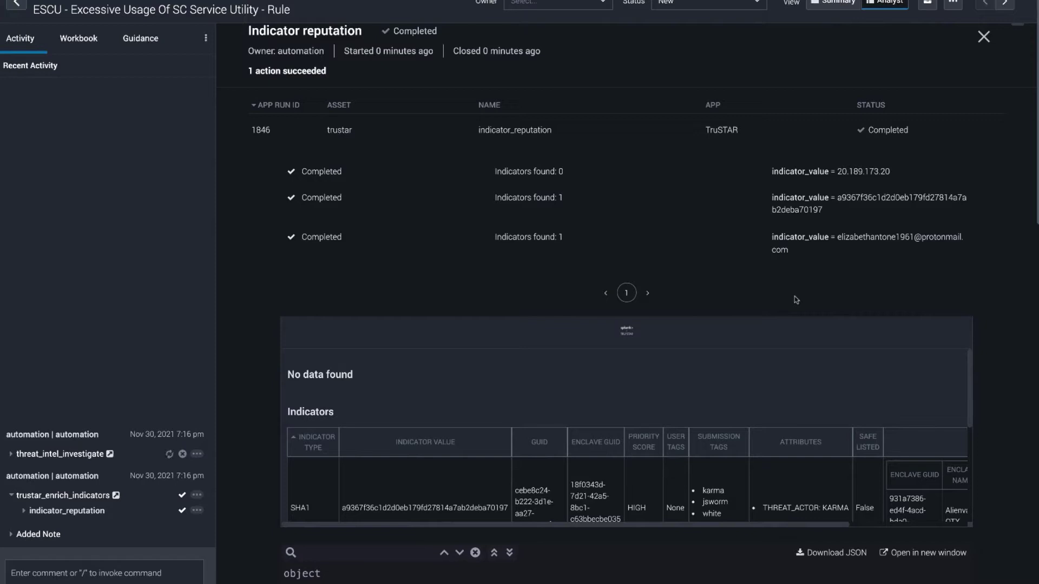
pyautogui.scroll(1, 806, 289)
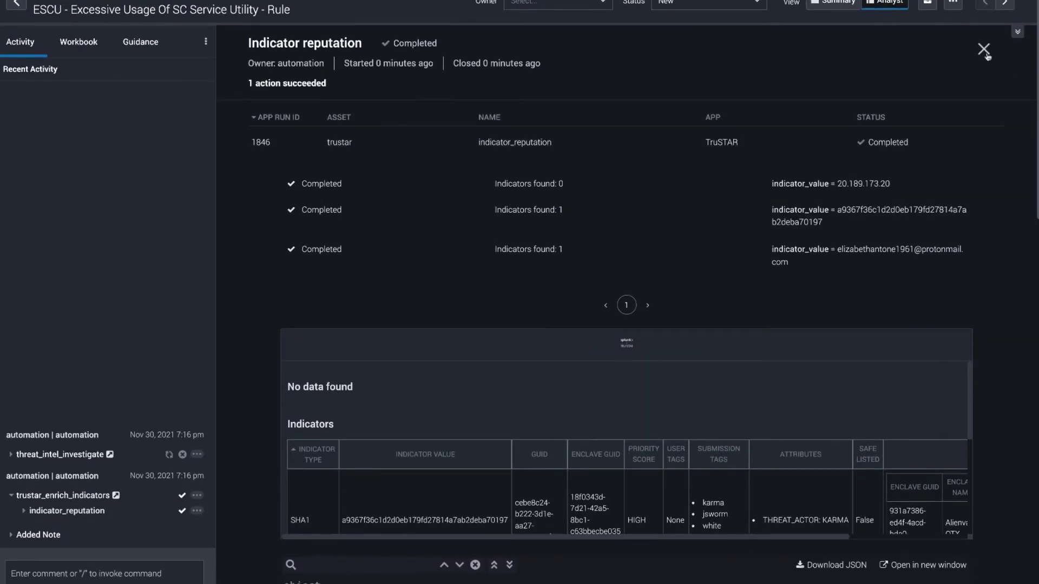
# Close the reputation results and list event 9941's three Notable artifacts
pyautogui.click(984, 50)
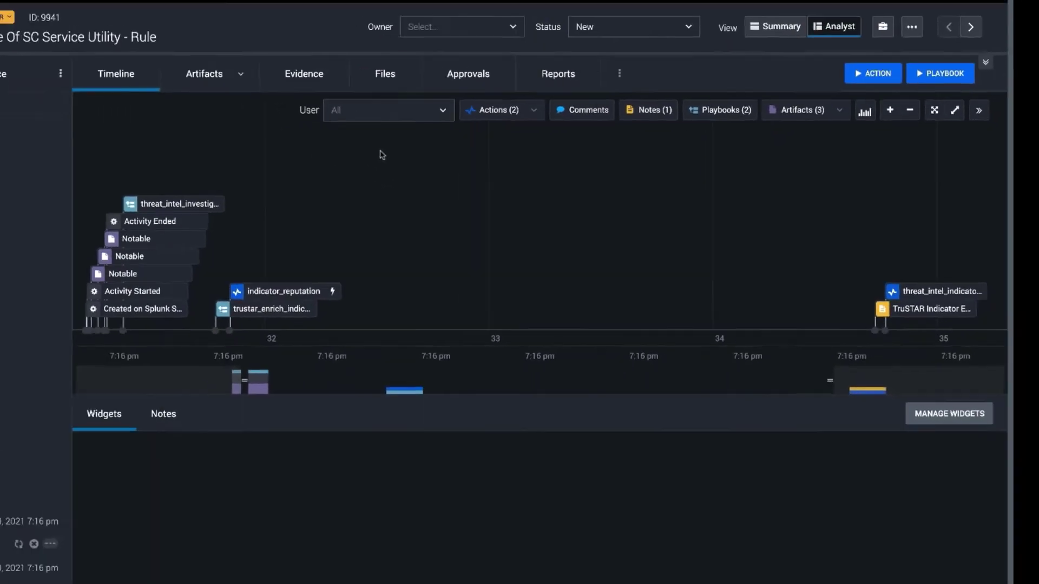
pyautogui.click(205, 73)
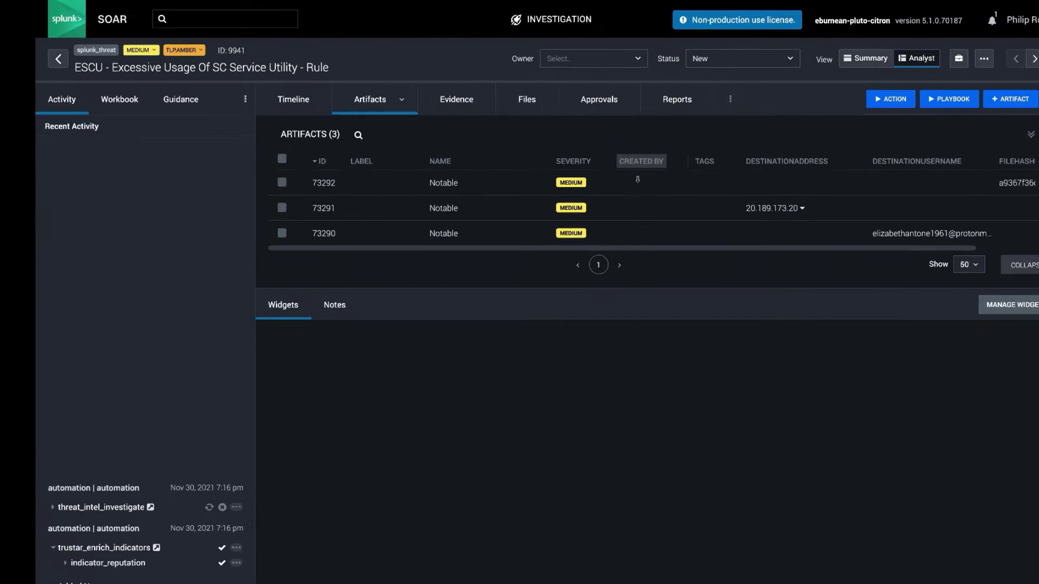
pyautogui.hscroll(3, 634, 192)
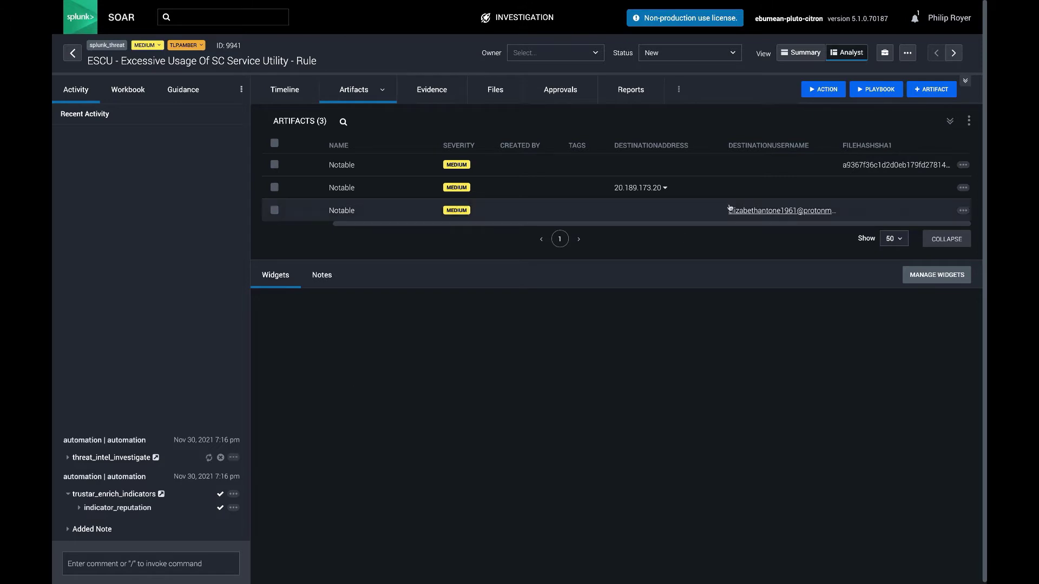
# Open the threat_intel_indicator_review prompt from notifications and read through its three indicators
pyautogui.click(908, 23)
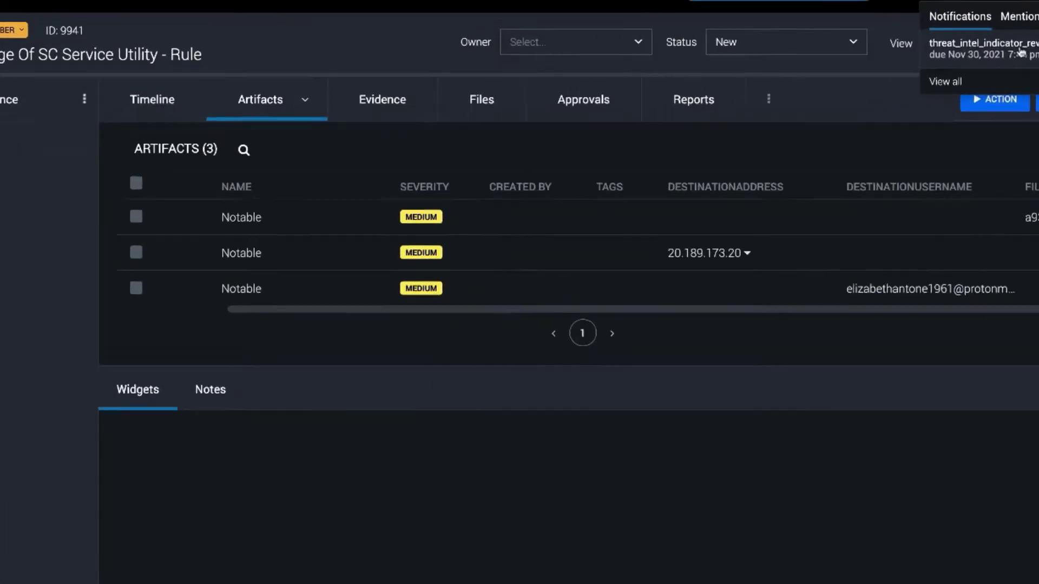
pyautogui.click(825, 57)
pyautogui.scroll(-1, 678, 472)
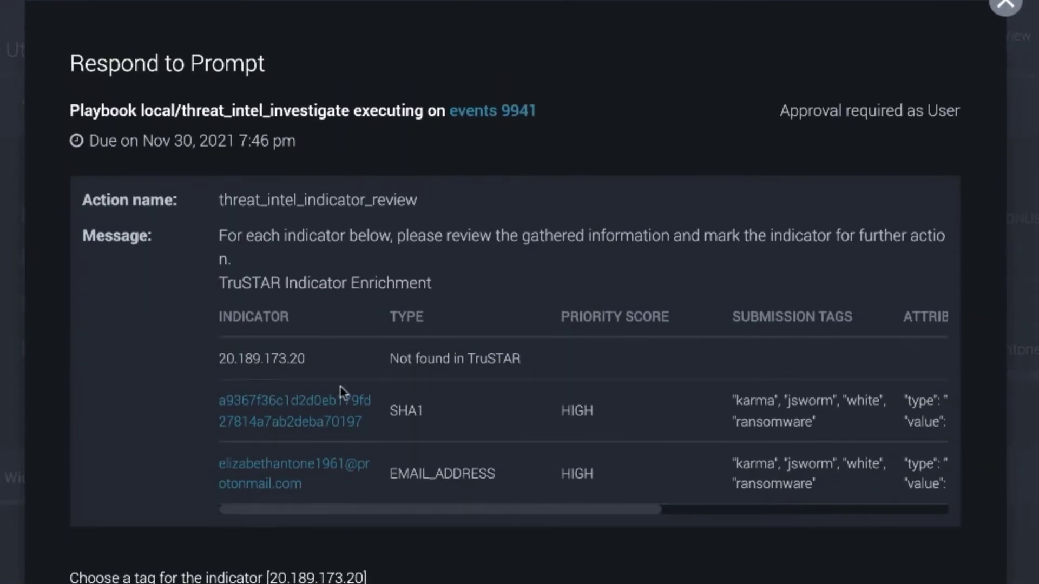
pyautogui.scroll(-1, 225, 420)
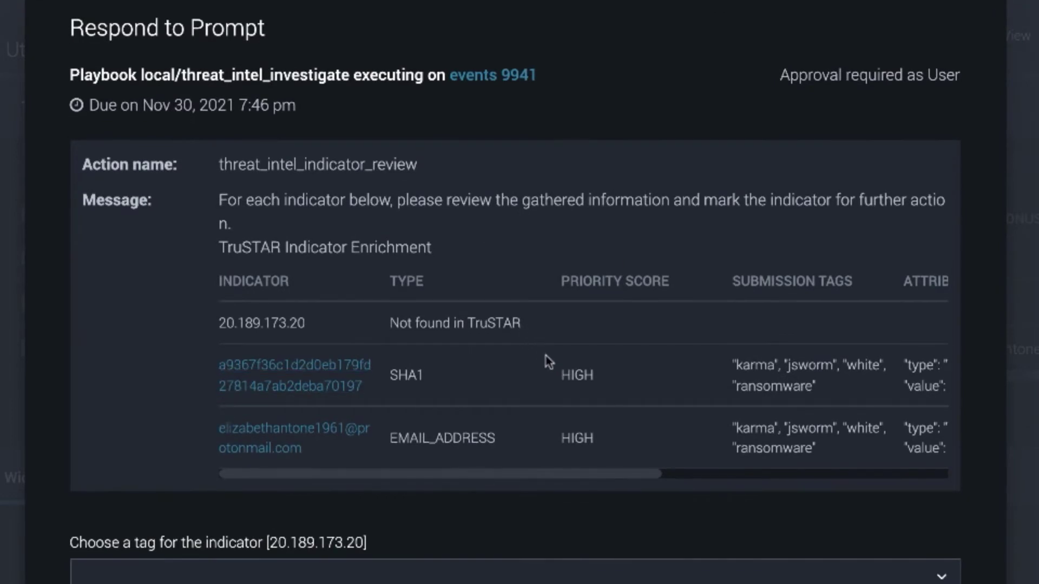
pyautogui.scroll(-1, 547, 360)
pyautogui.hscroll(2, 738, 360)
pyautogui.hscroll(-2, 738, 360)
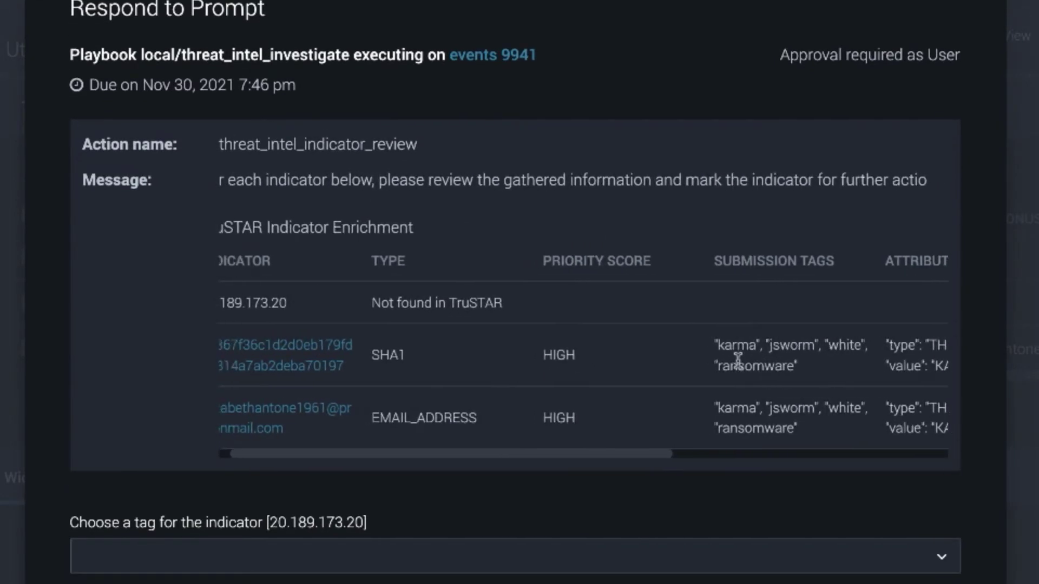
pyautogui.scroll(-1, 716, 465)
pyautogui.scroll(2, 707, 484)
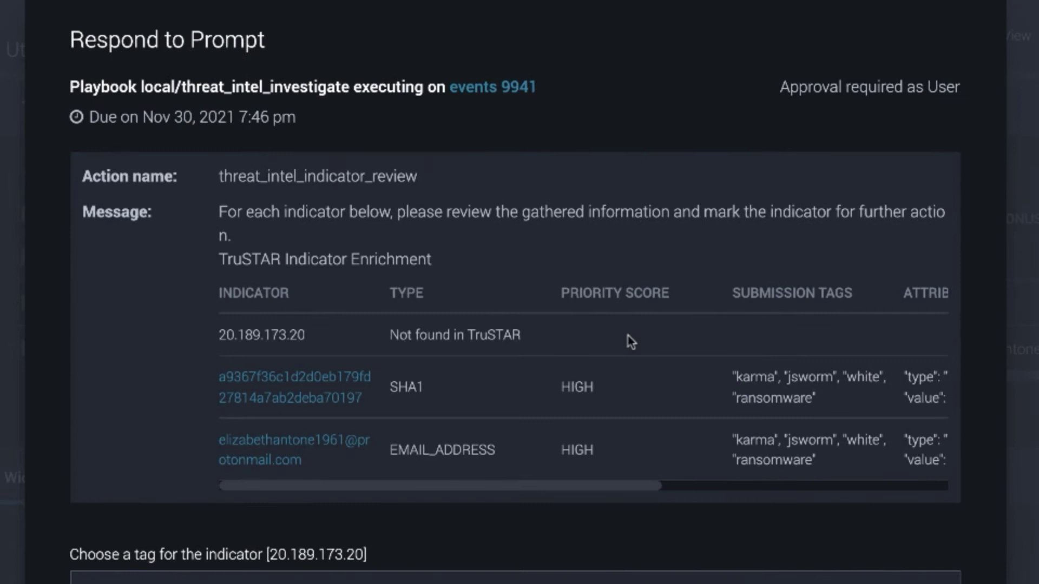
pyautogui.scroll(-8, 631, 341)
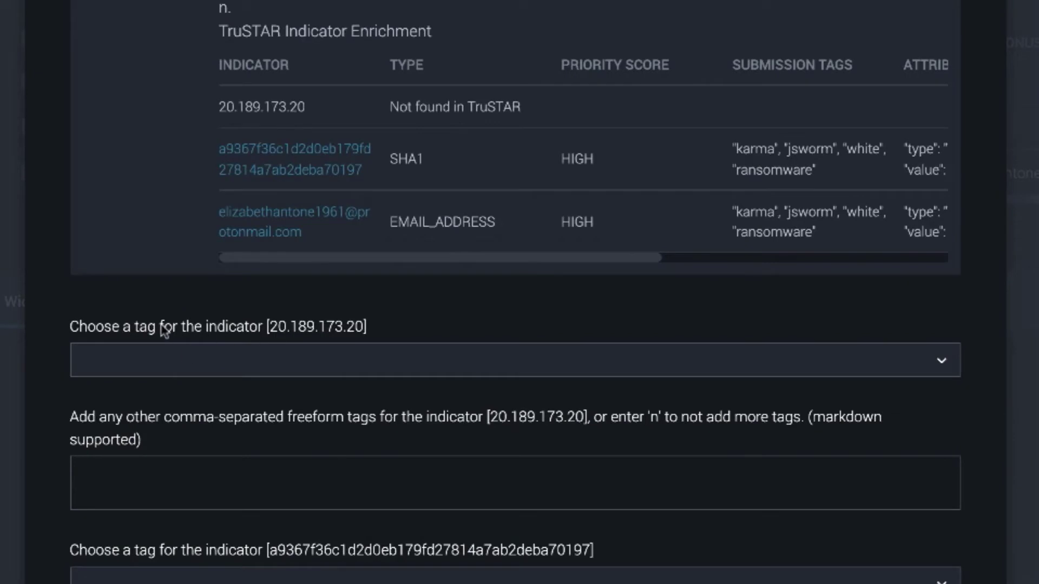
pyautogui.scroll(-8, 332, 467)
pyautogui.scroll(-1, 156, 94)
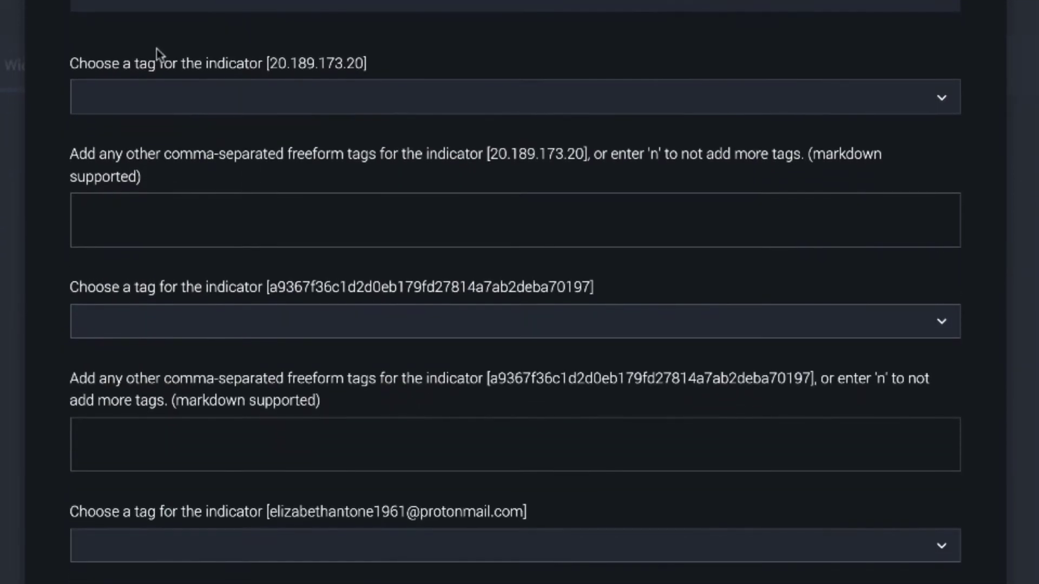
pyautogui.scroll(-3, 161, 478)
pyautogui.scroll(6, 160, 479)
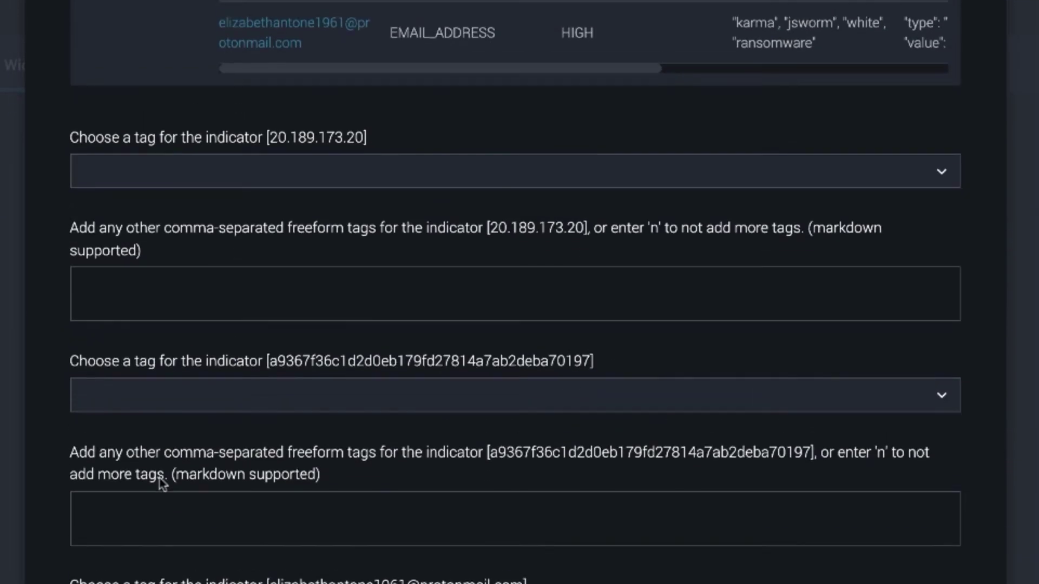
pyautogui.scroll(14, 271, 79)
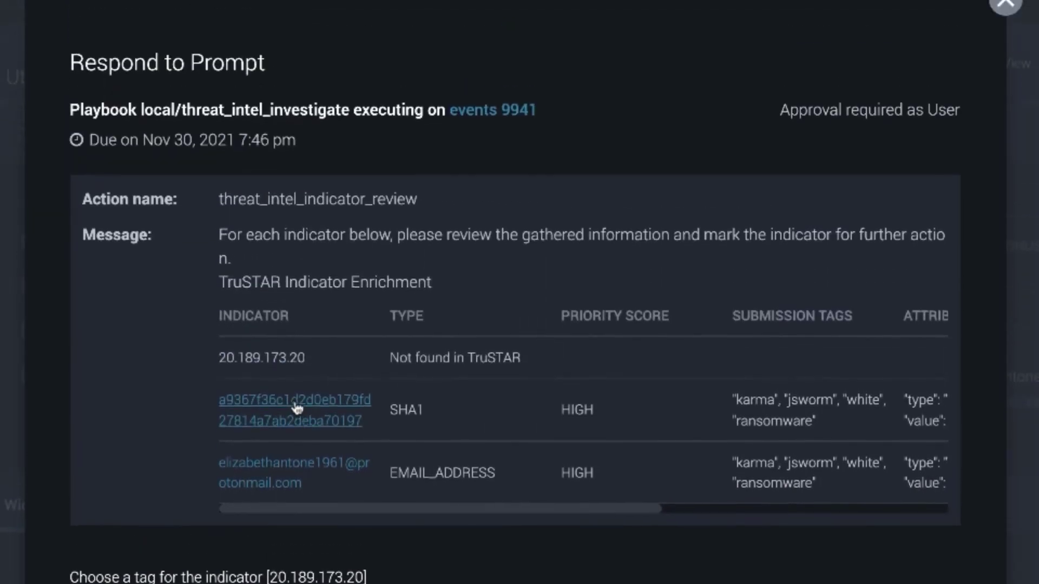
pyautogui.hscroll(1, 414, 385)
pyautogui.hscroll(-1, 487, 378)
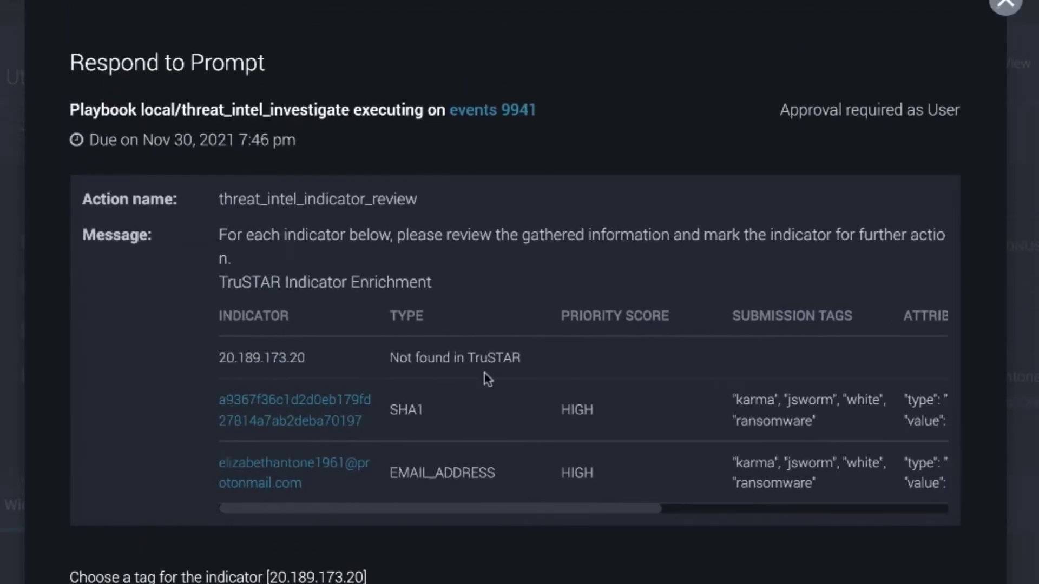
pyautogui.scroll(-10, 506, 399)
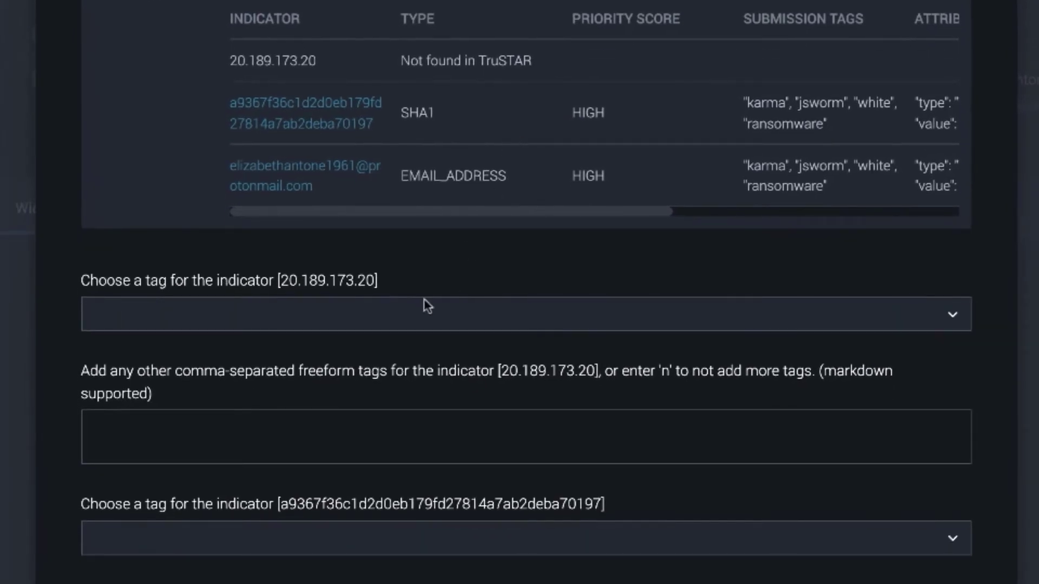
# Set the IP 20.189.173.20 to Do nothing and the SHA1 hash to Tag to block with tag ransomware_hash
pyautogui.click(391, 320)
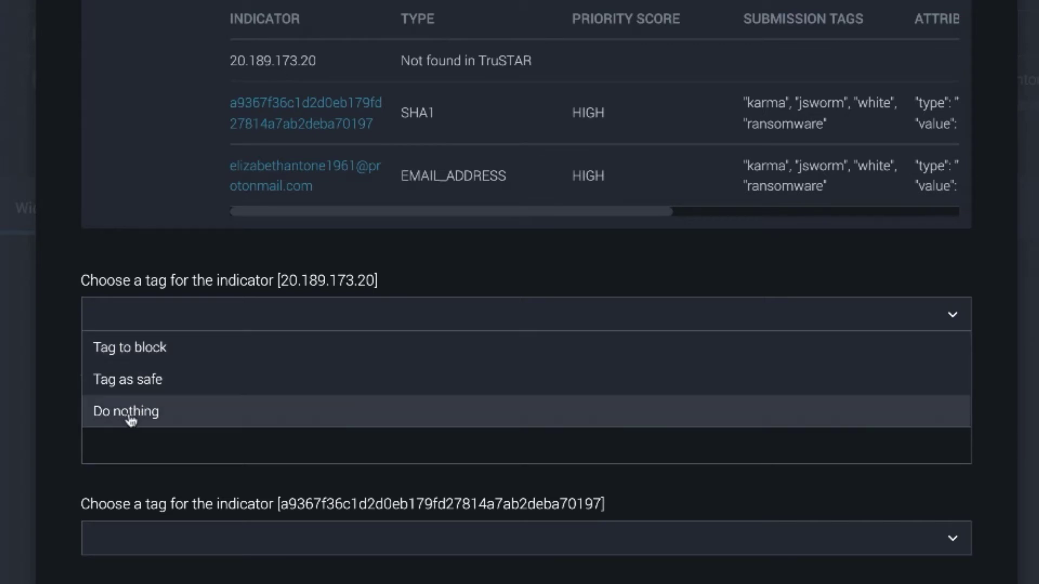
pyautogui.click(129, 414)
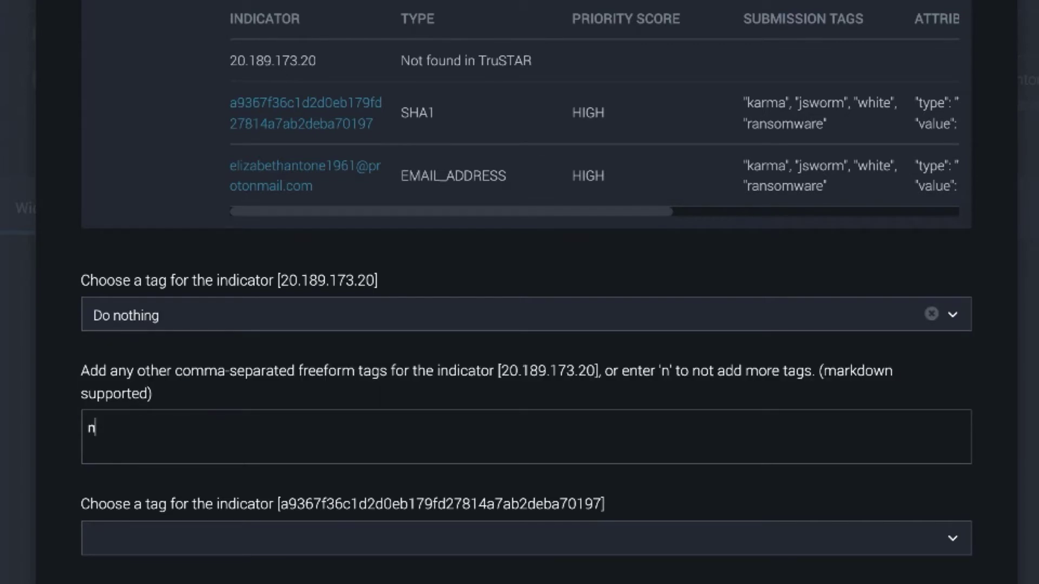
pyautogui.press('Tab')
pyautogui.write('b')
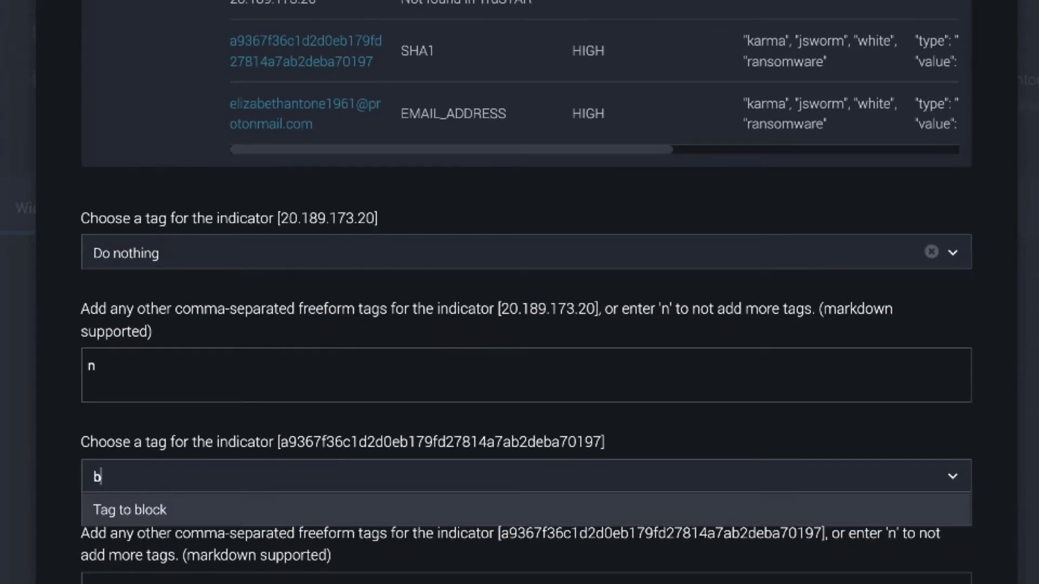
pyautogui.write('l')
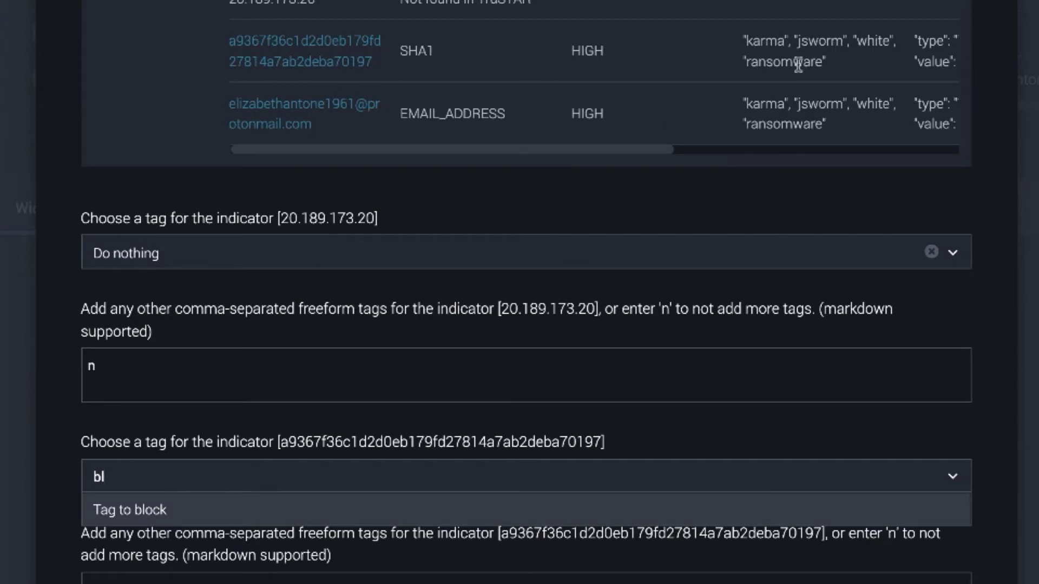
pyautogui.hscroll(3, 799, 64)
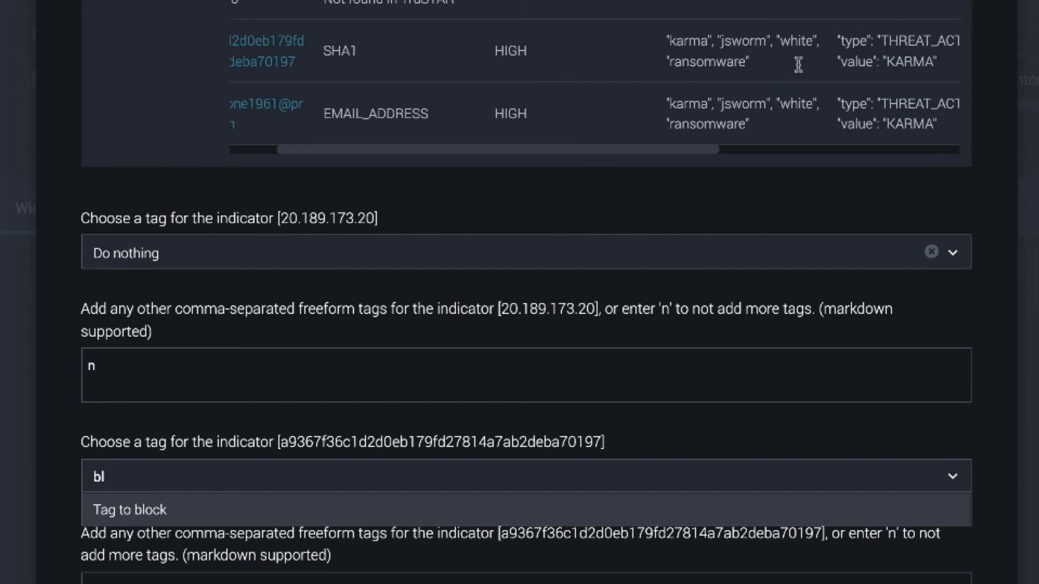
pyautogui.hscroll(2, 798, 64)
pyautogui.hscroll(-3, 797, 54)
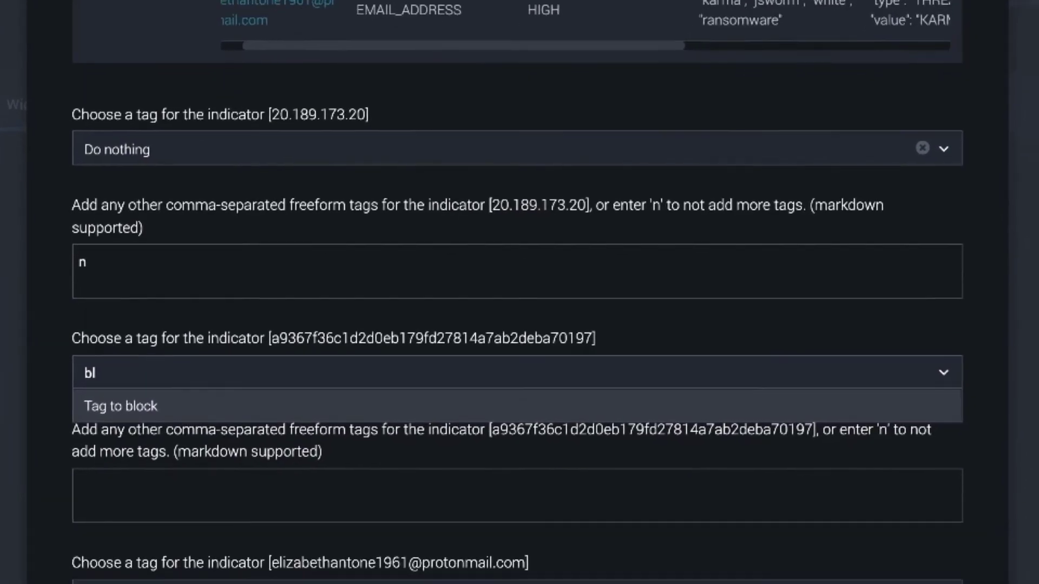
pyautogui.press('Return')
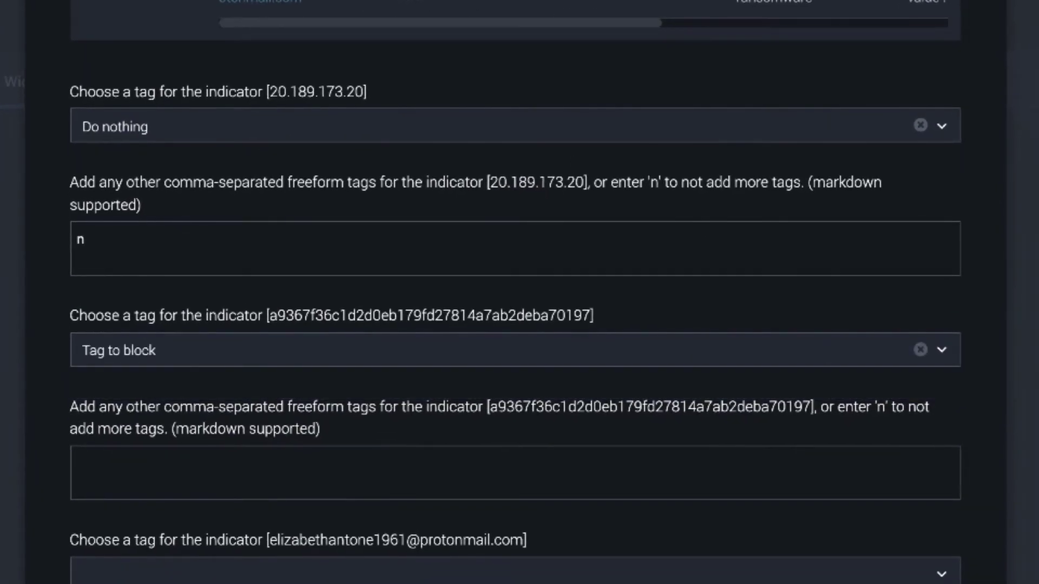
pyautogui.write('ransomware_h')
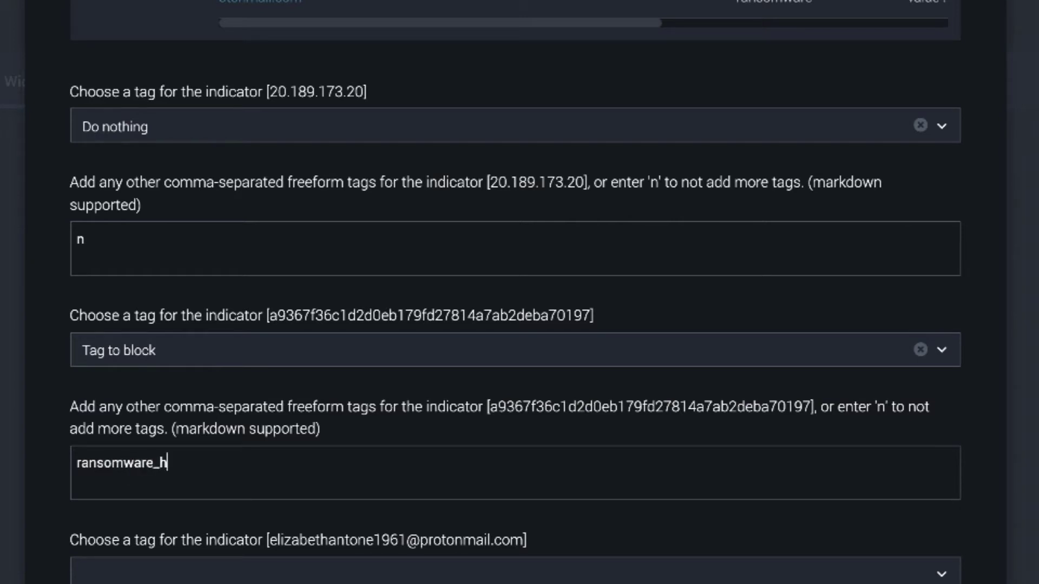
pyautogui.write('ash')
# Set the e-mail indicator to Tag to block with tag ransomware_email
pyautogui.press('Tab')
pyautogui.write('bl')
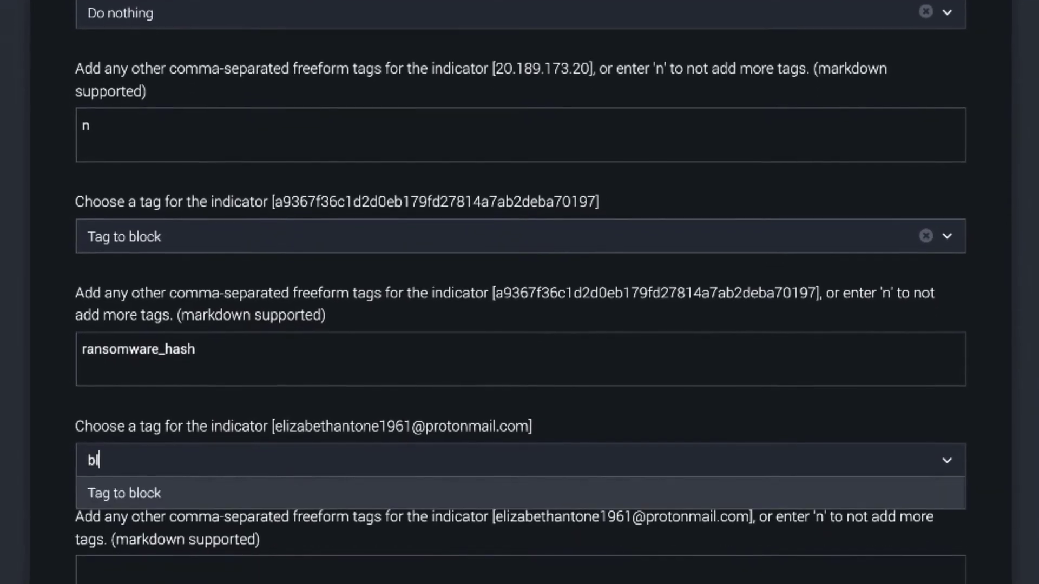
pyautogui.press('Tab')
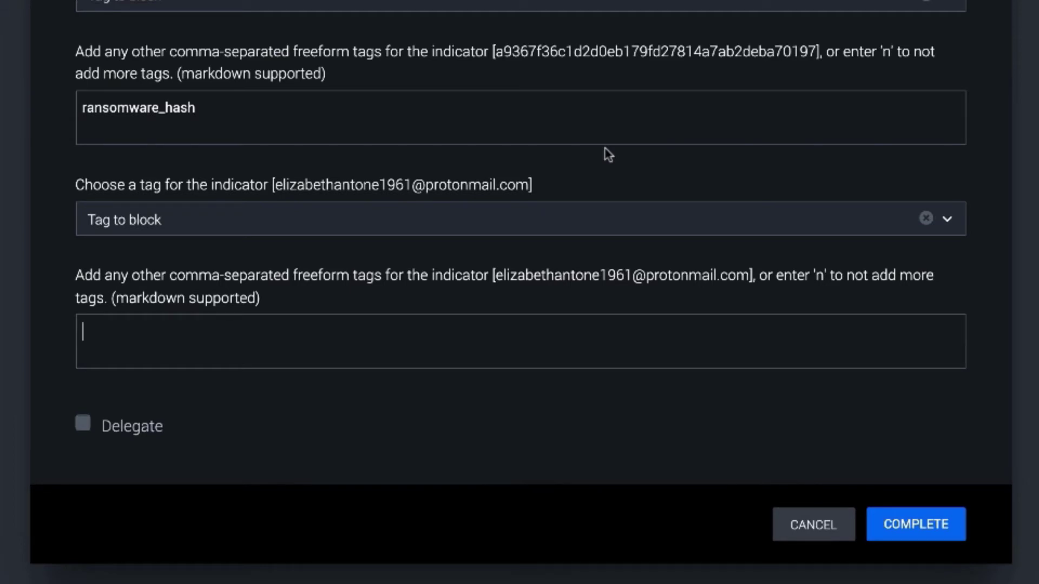
pyautogui.write('ransomware_')
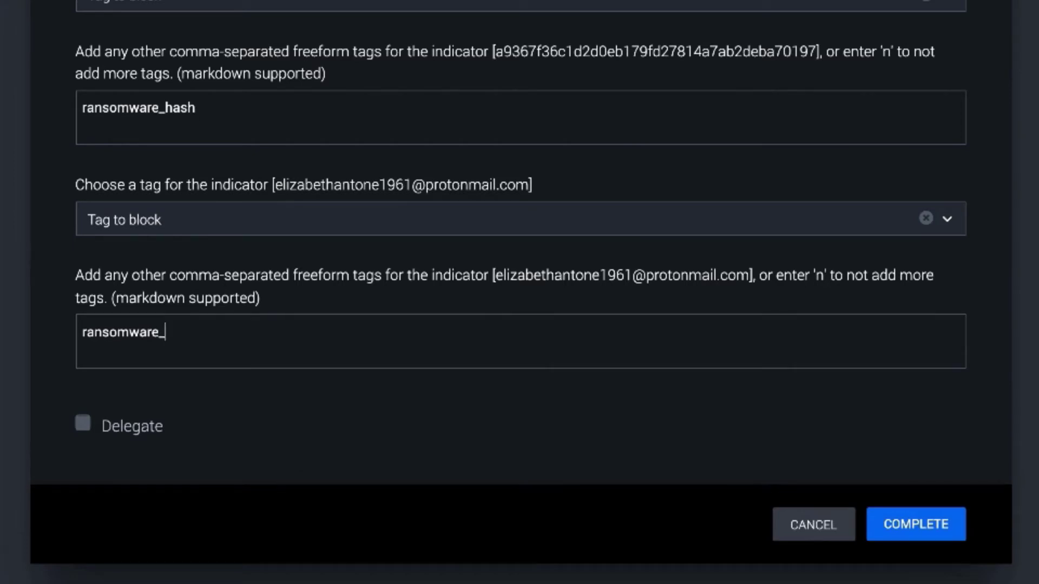
pyautogui.write('email')
pyautogui.scroll(1, 619, 65)
pyautogui.scroll(-1, 619, 65)
pyautogui.scroll(10, 883, 533)
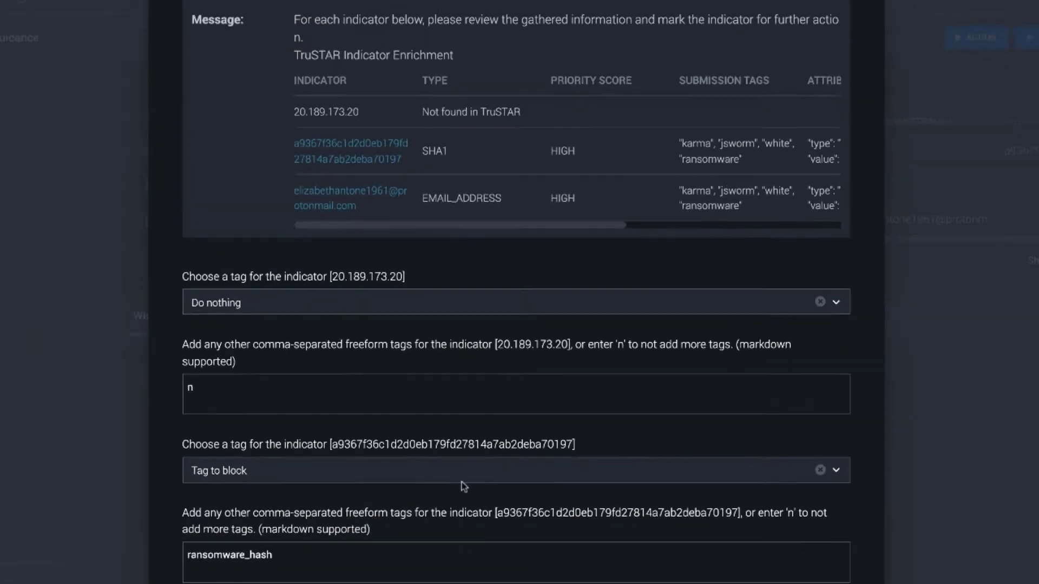
pyautogui.scroll(5, 630, 410)
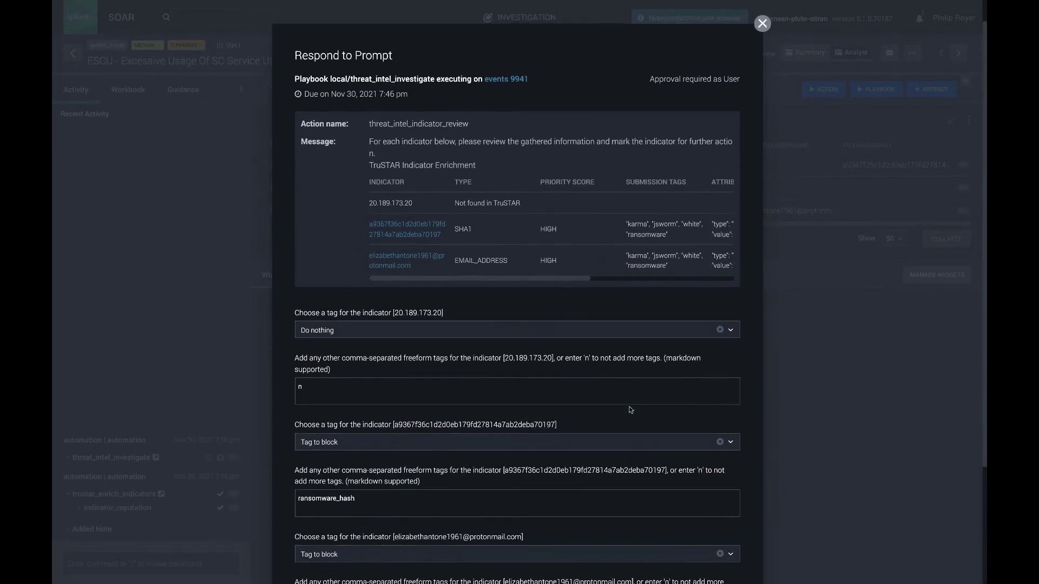
pyautogui.scroll(-4, 631, 409)
pyautogui.scroll(-1, 547, 353)
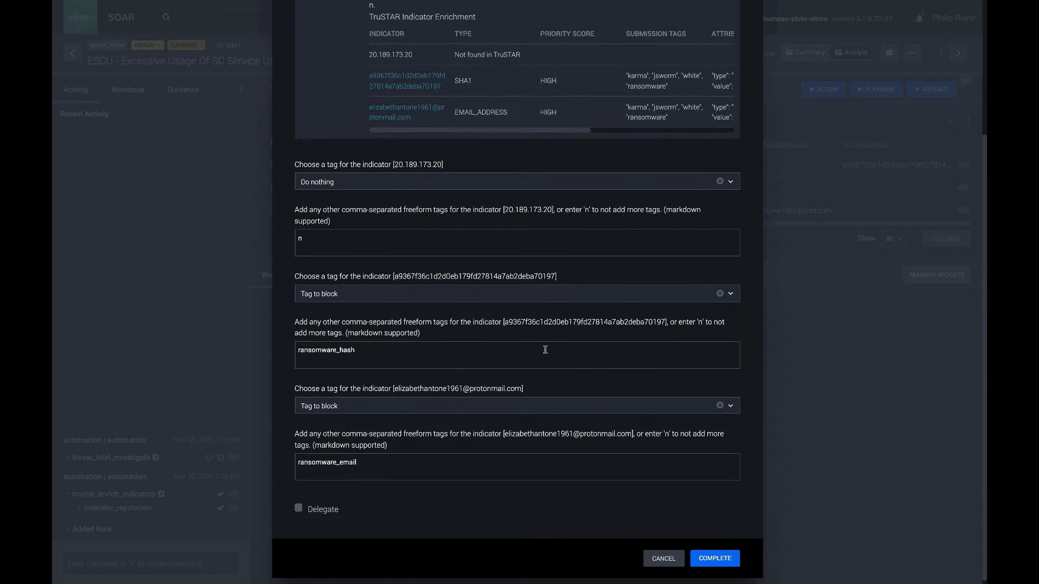
pyautogui.scroll(1, 431, 287)
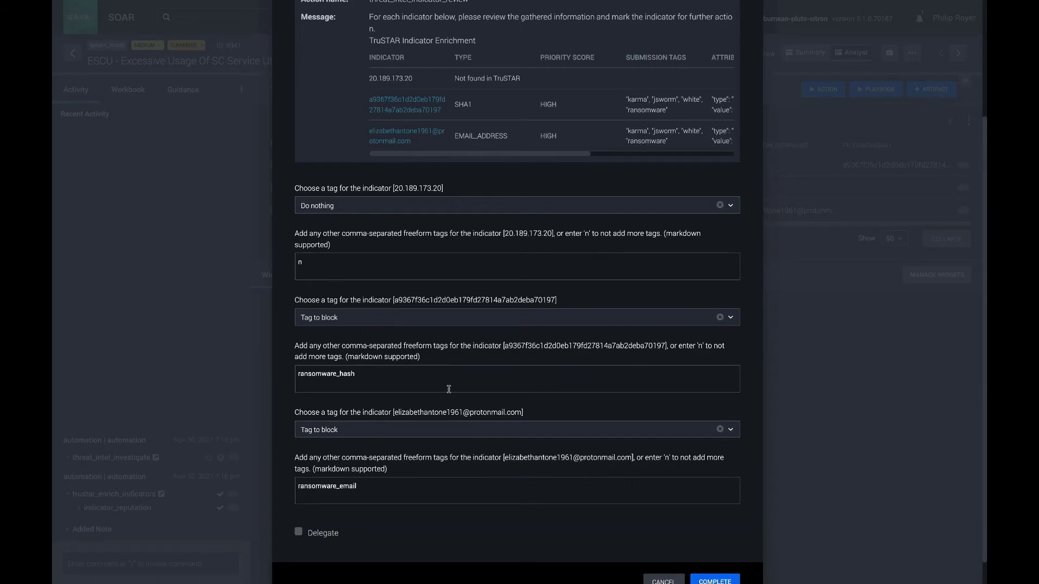
pyautogui.scroll(-1, 448, 389)
pyautogui.scroll(1, 449, 392)
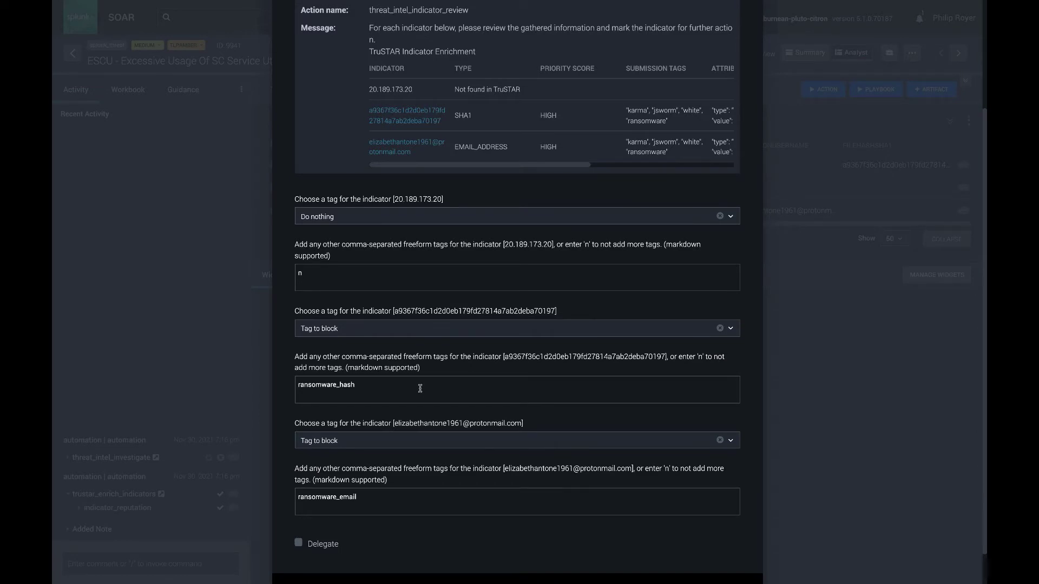
pyautogui.scroll(-2, 420, 388)
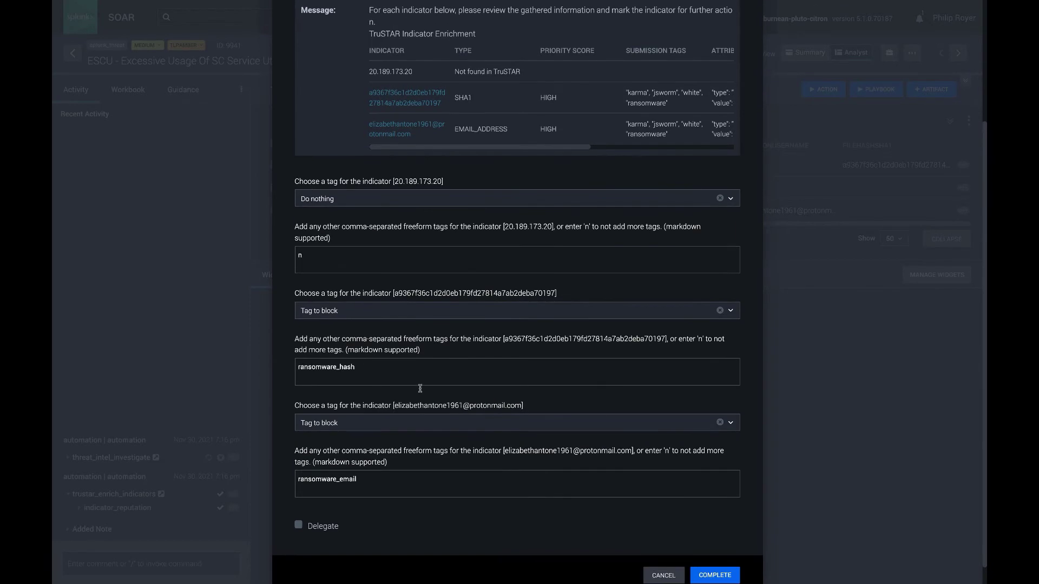
# Complete the prompt and confirm the hash indicator now carries marked_for_block and HIGH tags
pyautogui.click(724, 566)
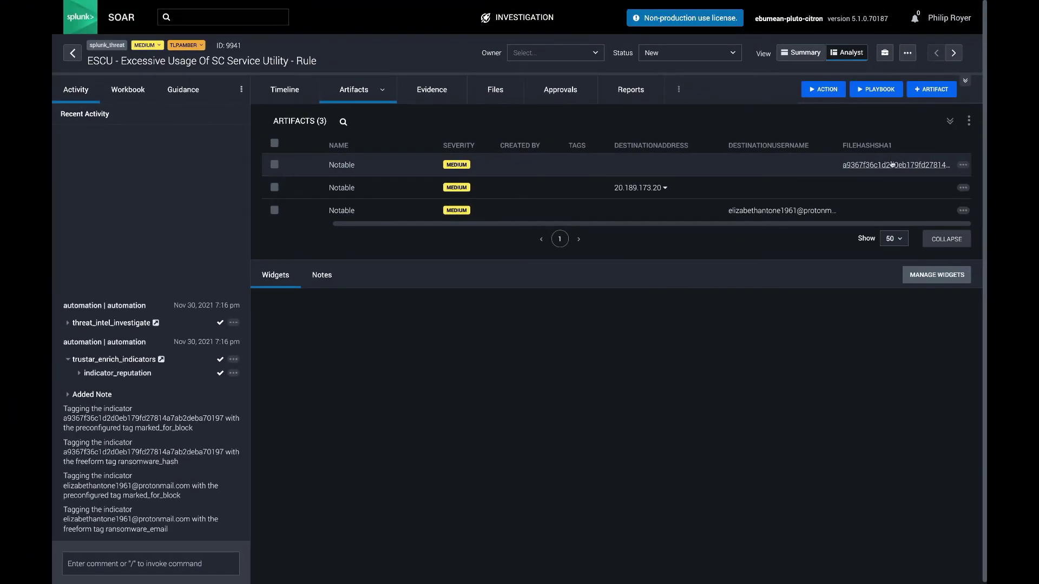
pyautogui.click(890, 165)
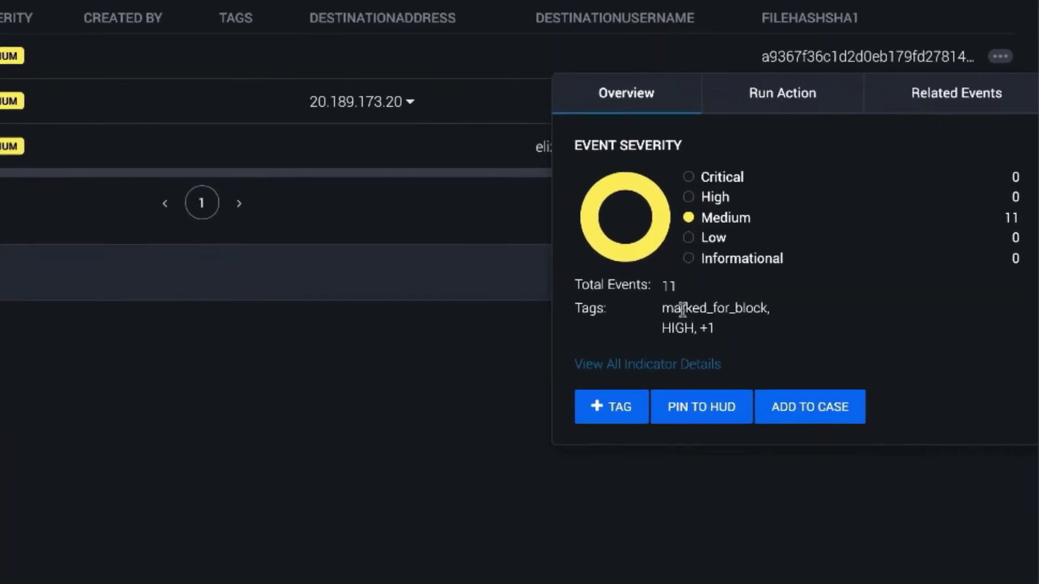
pyautogui.moveTo(682, 310); pyautogui.dragTo(757, 309)
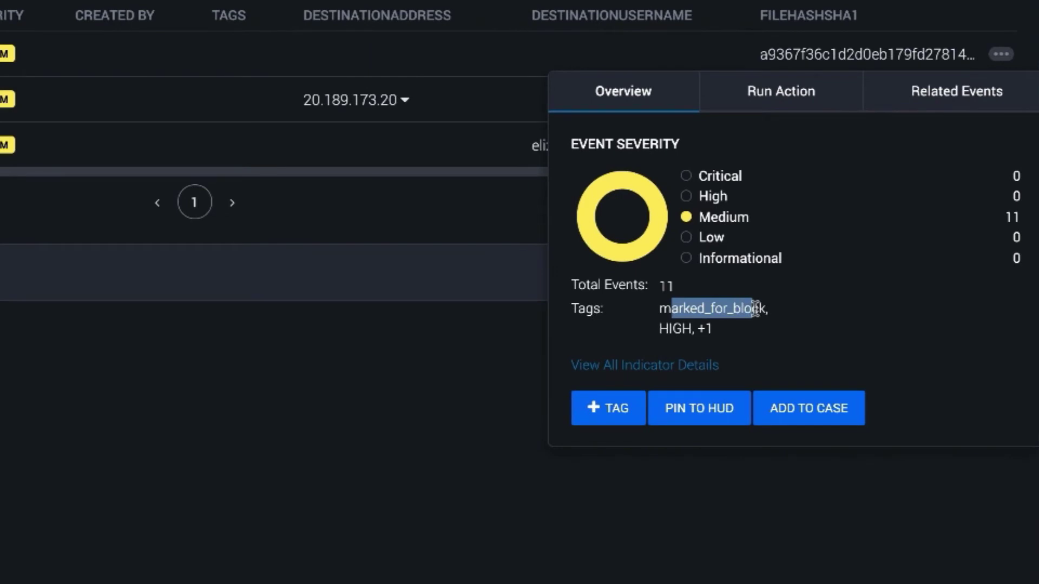
pyautogui.moveTo(661, 329); pyautogui.dragTo(694, 329)
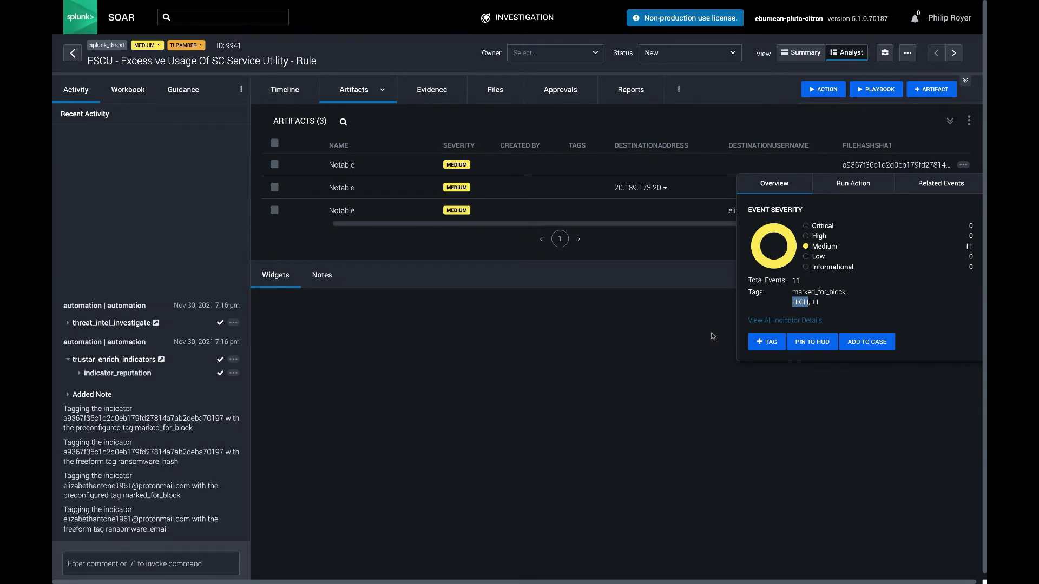
pyautogui.click(639, 380)
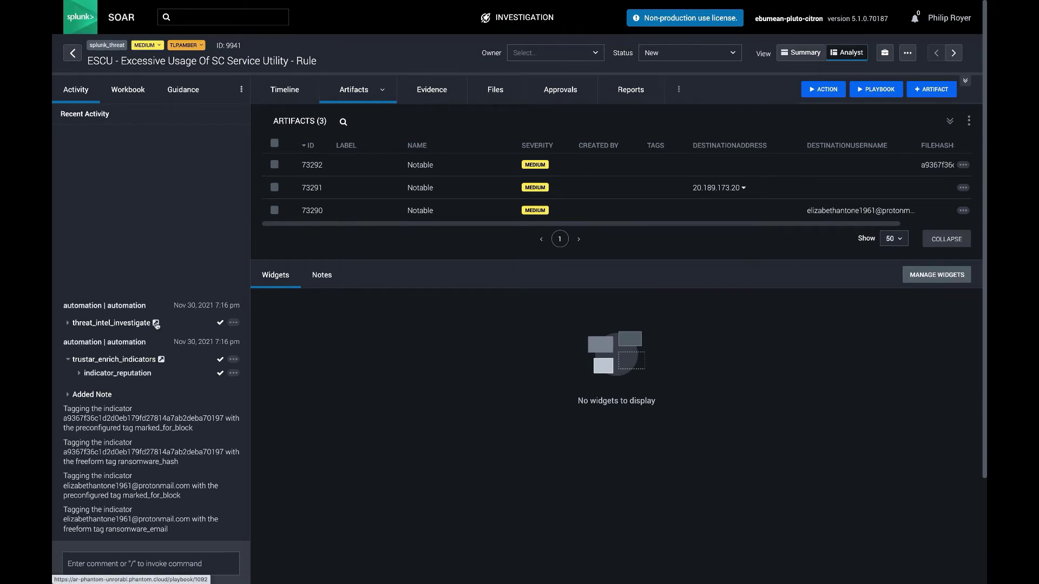
# Open threat_intel_investigate in the editor and inspect its list investigate playbooks, decision and collect all indicators steps
pyautogui.click(156, 323)
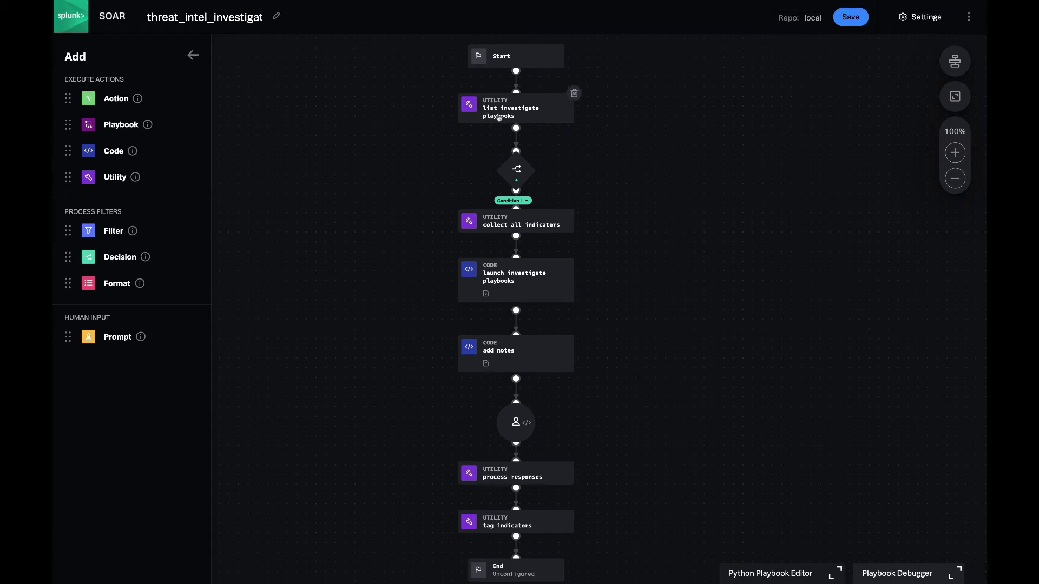
pyautogui.click(499, 117)
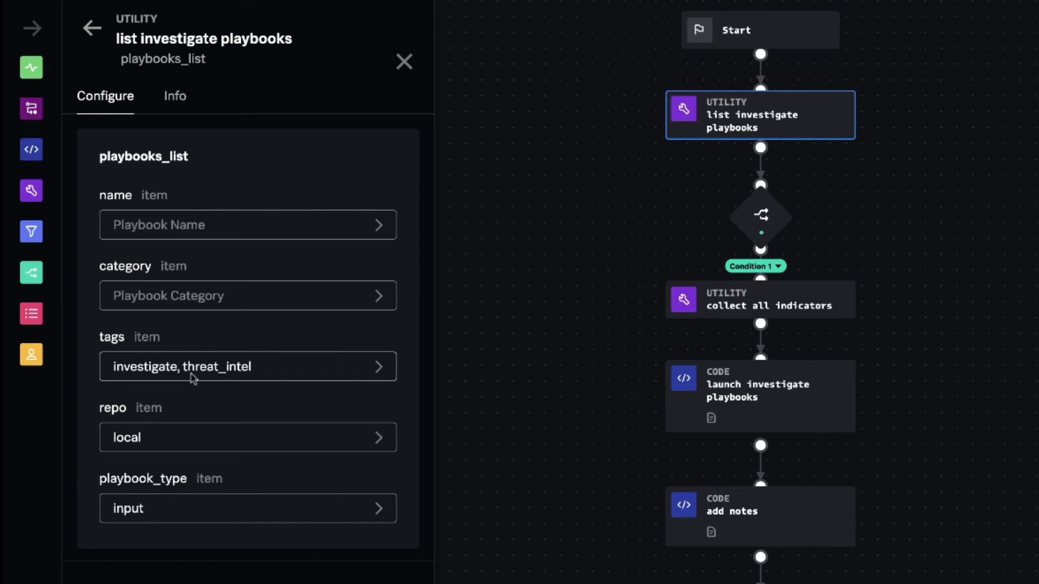
pyautogui.click(173, 437)
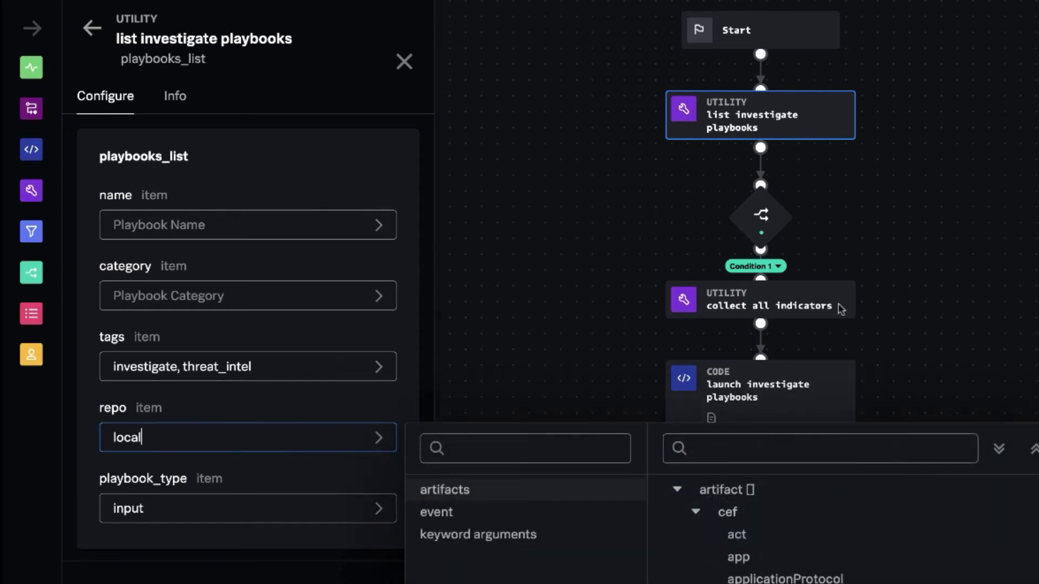
pyautogui.press('Escape')
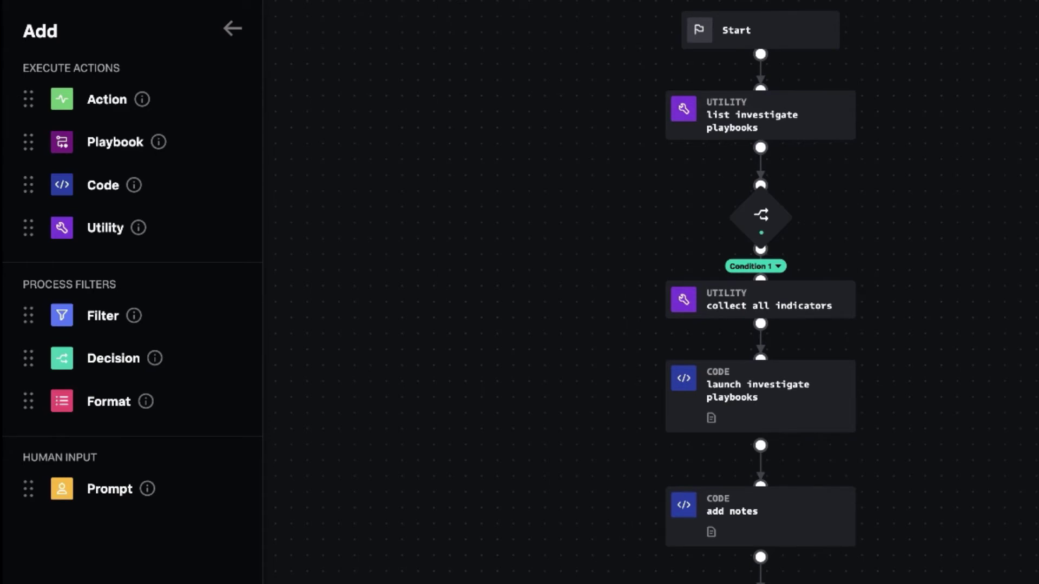
pyautogui.click(768, 224)
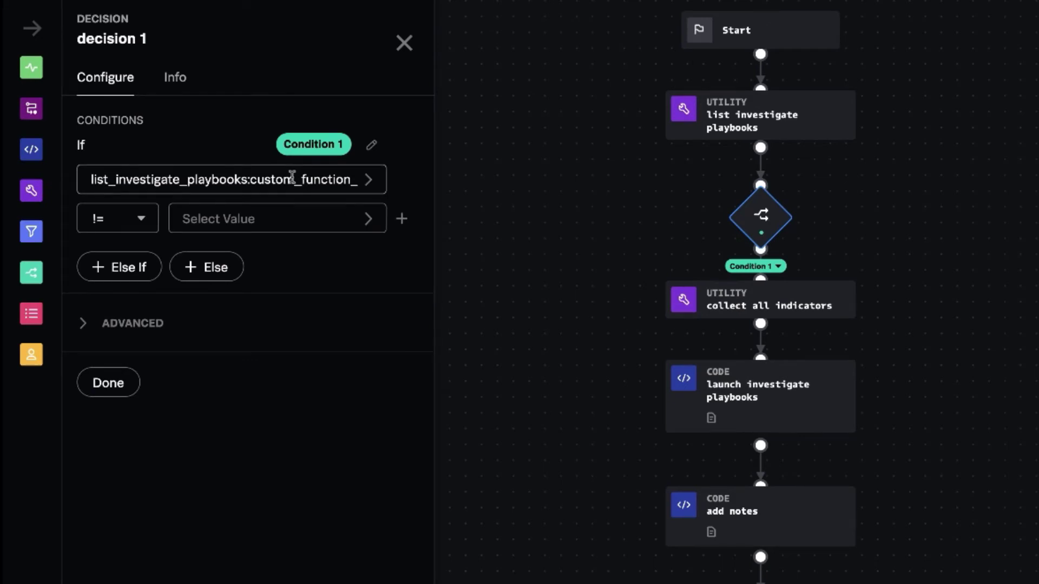
pyautogui.hscroll(4, 292, 177)
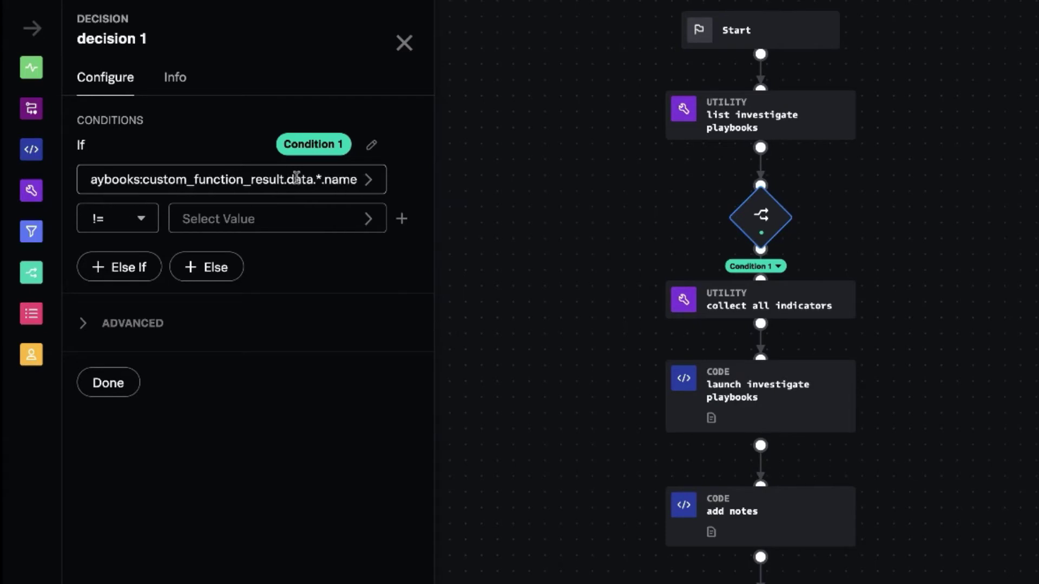
pyautogui.click(742, 300)
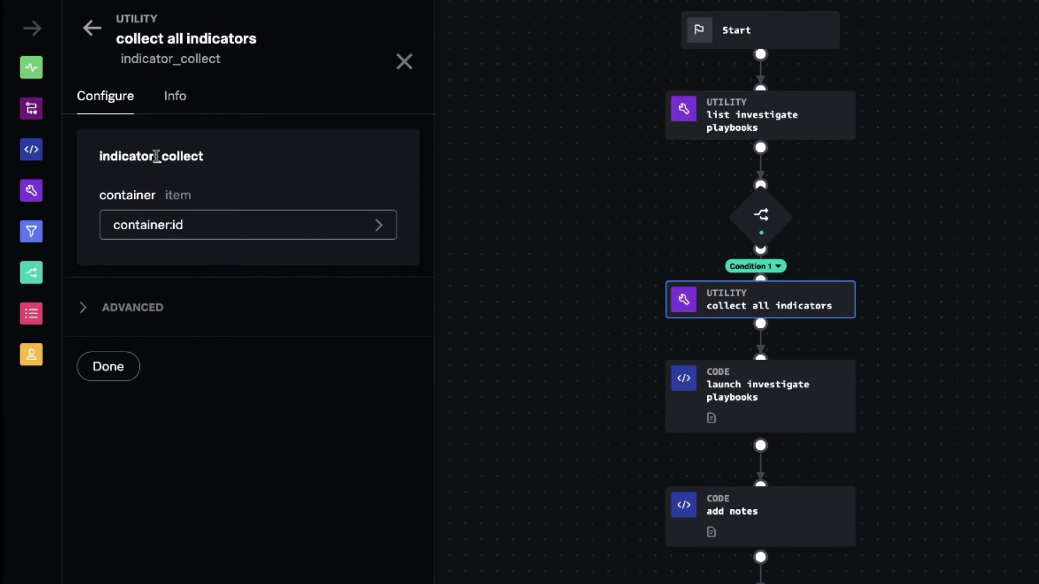
# Inspect the launch investigate playbooks code step and the add notes step's inputs
pyautogui.click(779, 403)
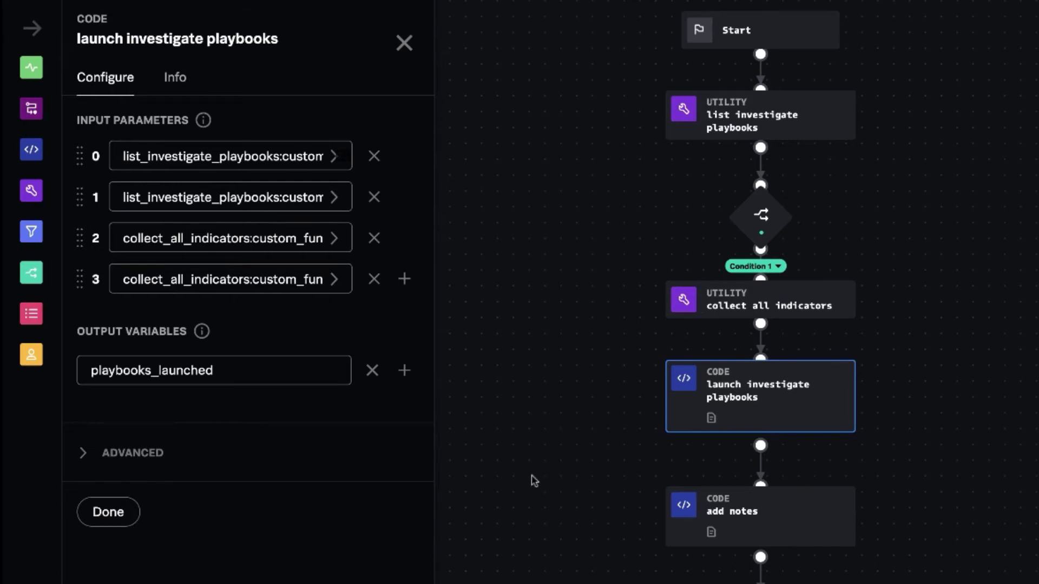
pyautogui.click(750, 512)
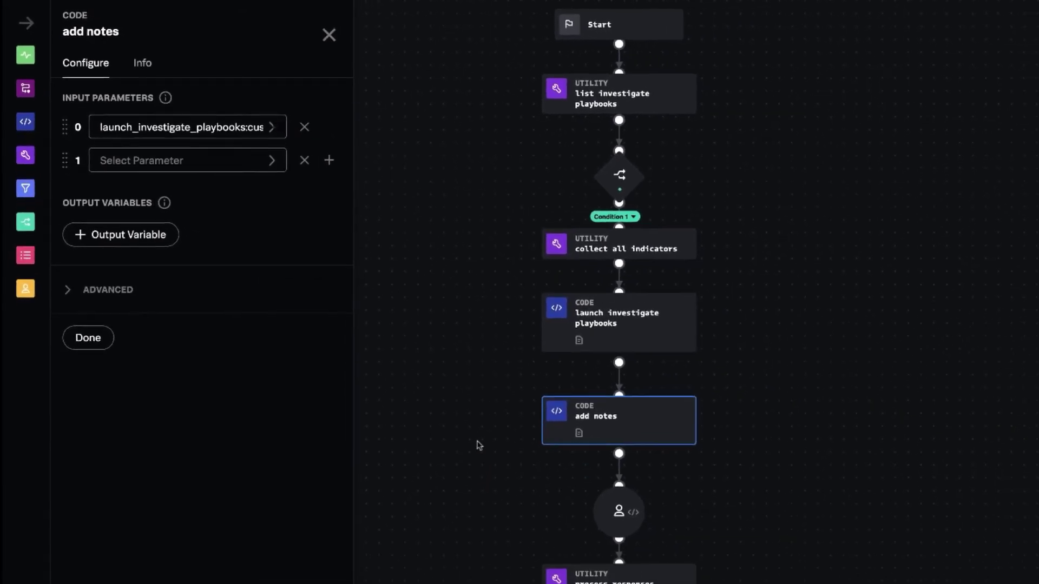
# Inspect the indicator review prompt, process responses and tag indicators steps
pyautogui.click(588, 493)
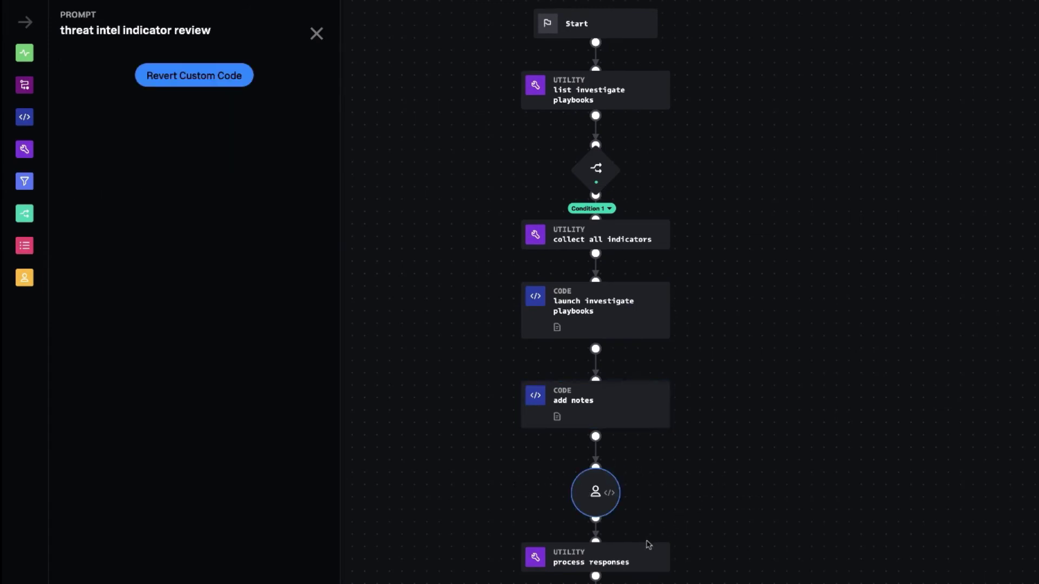
pyautogui.moveTo(634, 558)
pyautogui.click(625, 561)
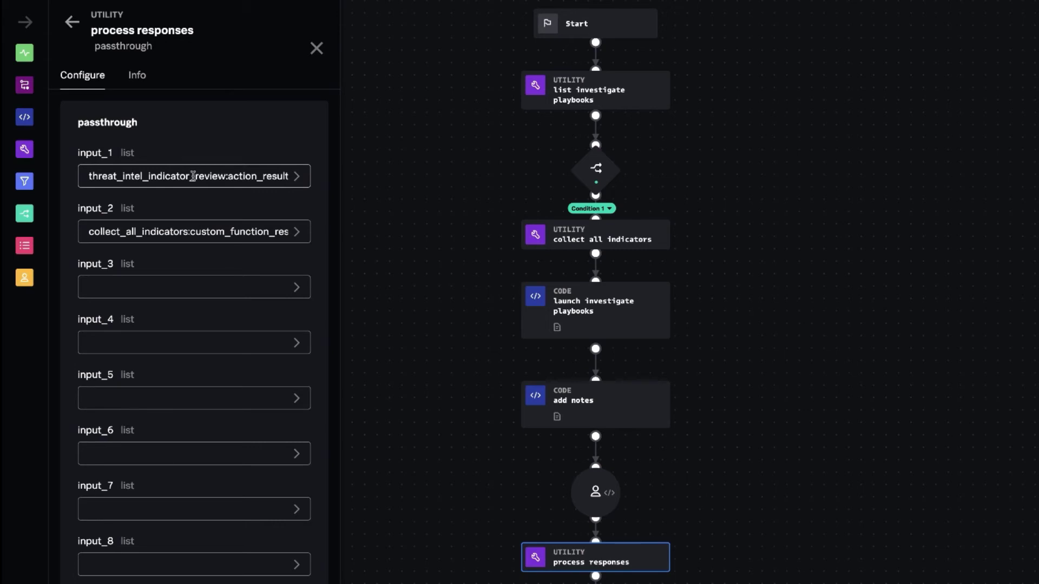
pyautogui.scroll(-3, 416, 493)
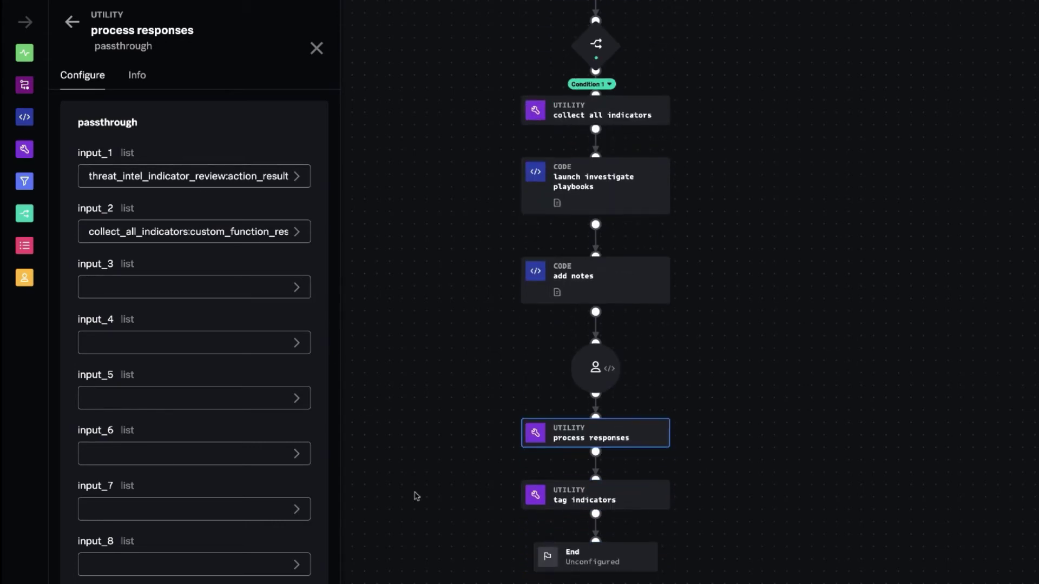
pyautogui.moveTo(626, 432)
pyautogui.click(584, 506)
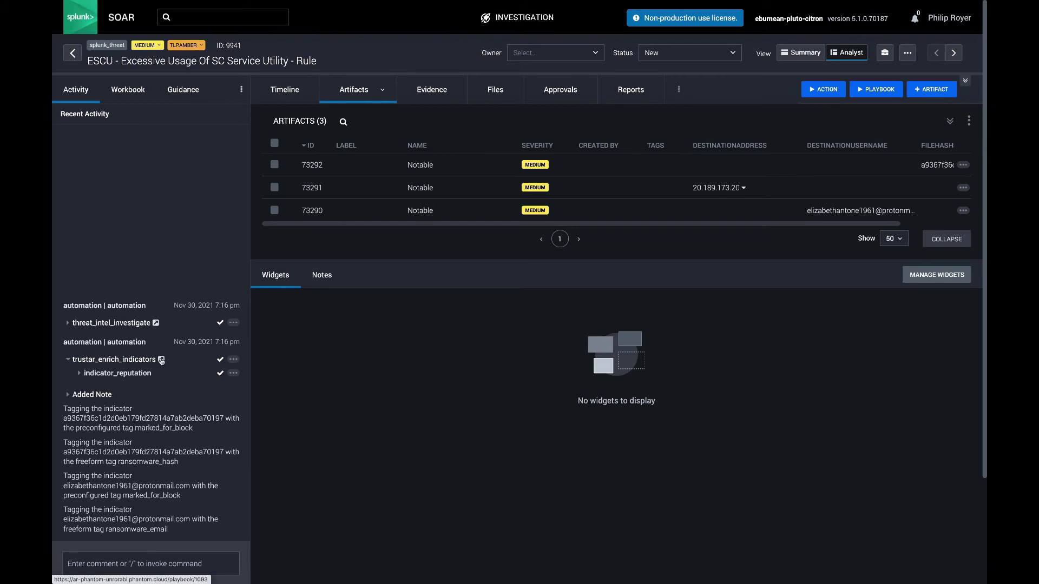
# Open trustar_enrich_indicators and inspect its indicators input and the trustar indicator reputation action
pyautogui.click(161, 361)
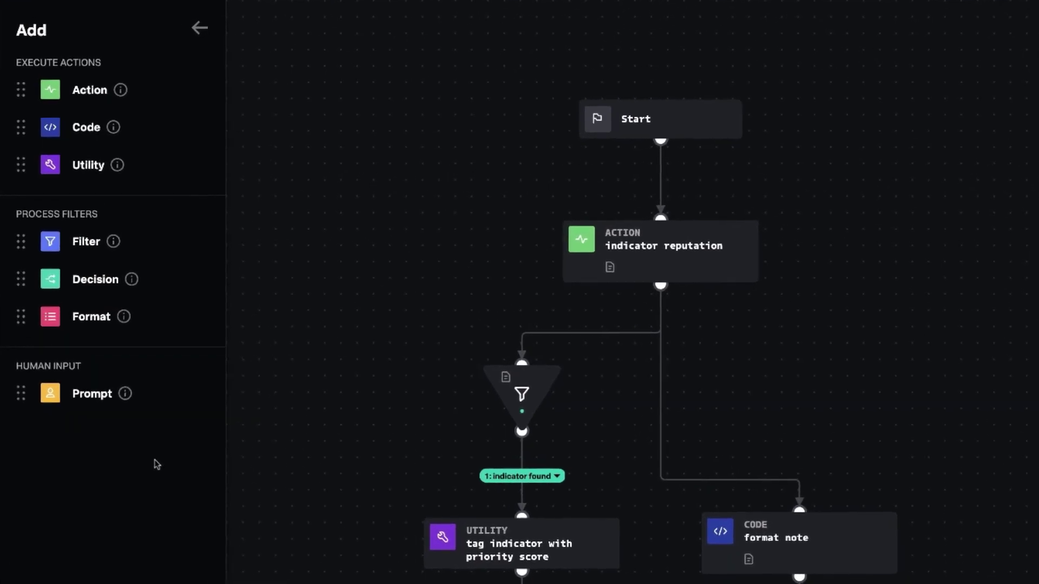
pyautogui.click(690, 121)
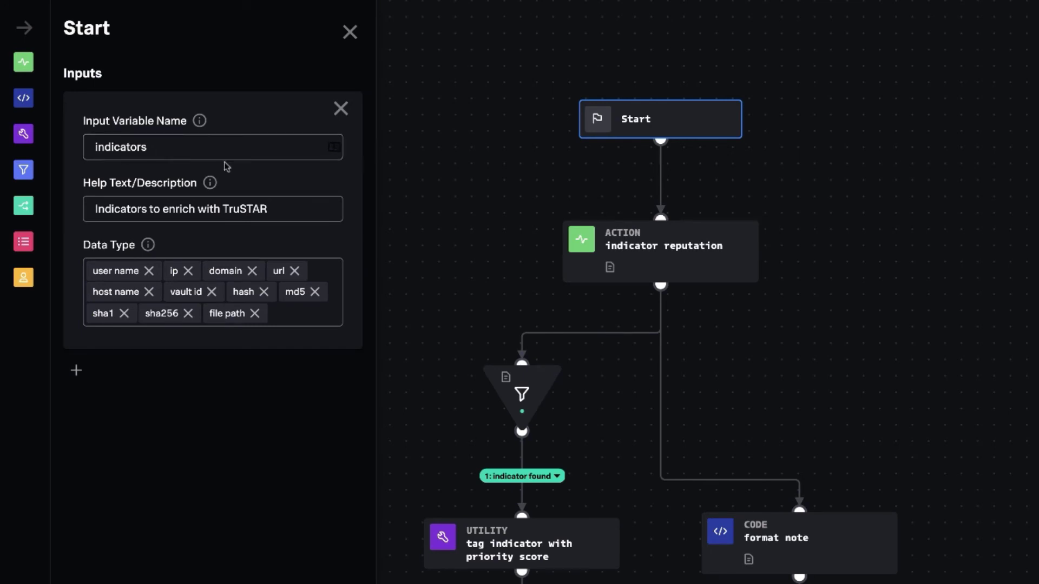
pyautogui.click(645, 243)
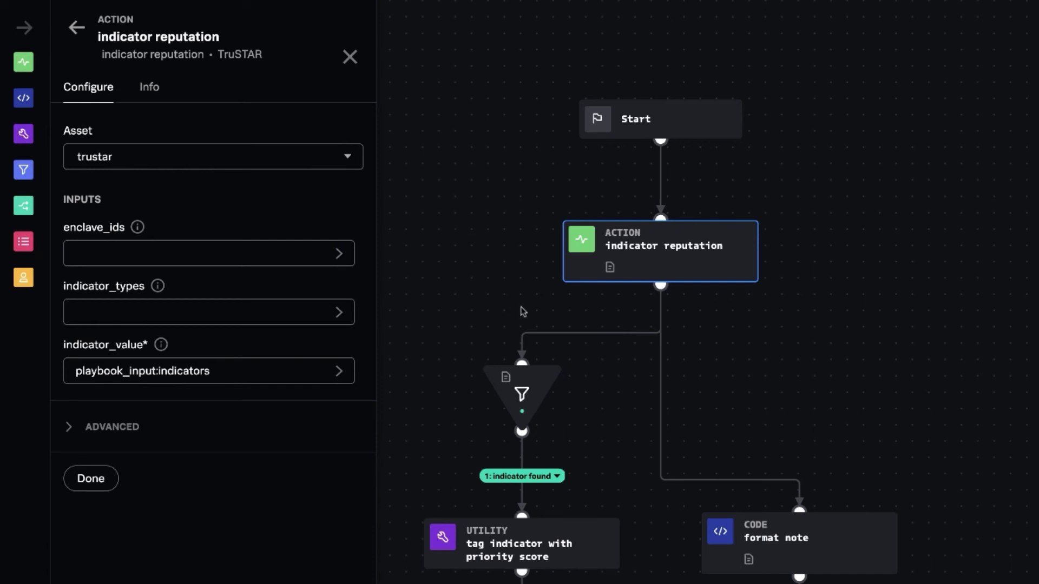
# Inspect the full indicator_found filter condition, then the tag indicator with priority score settings
pyautogui.click(530, 387)
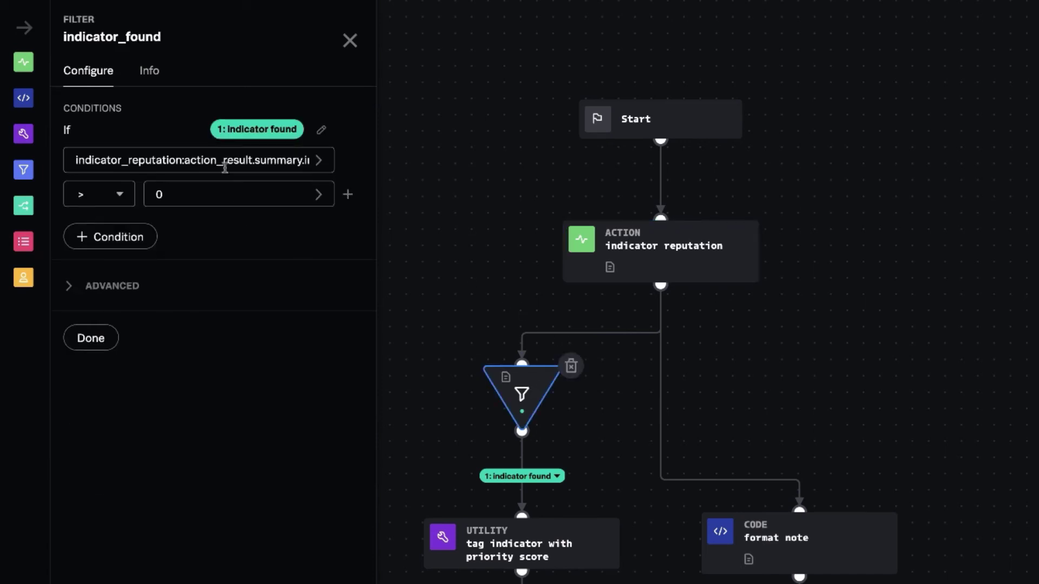
pyautogui.click(262, 160)
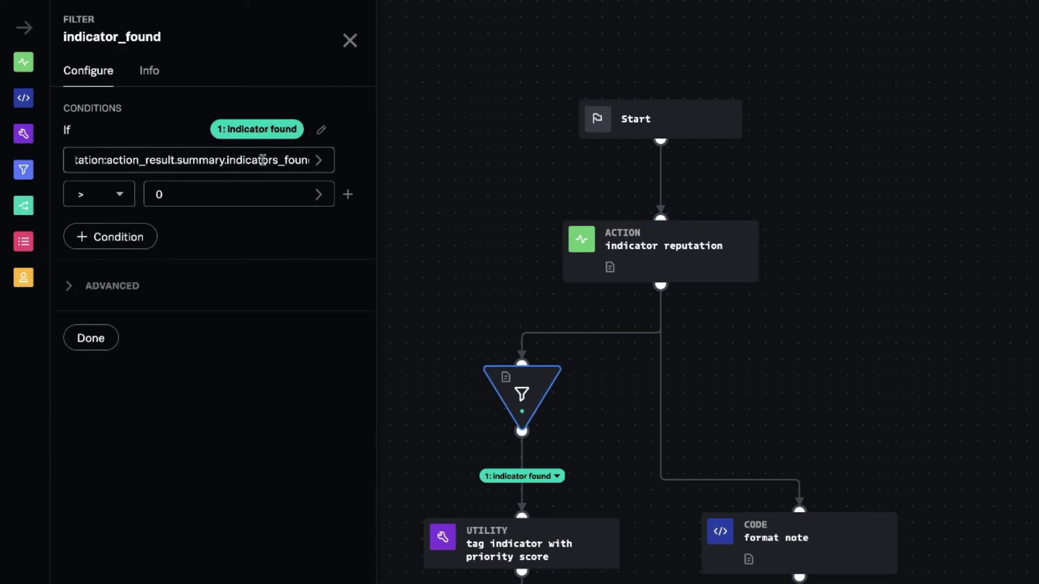
pyautogui.click(572, 543)
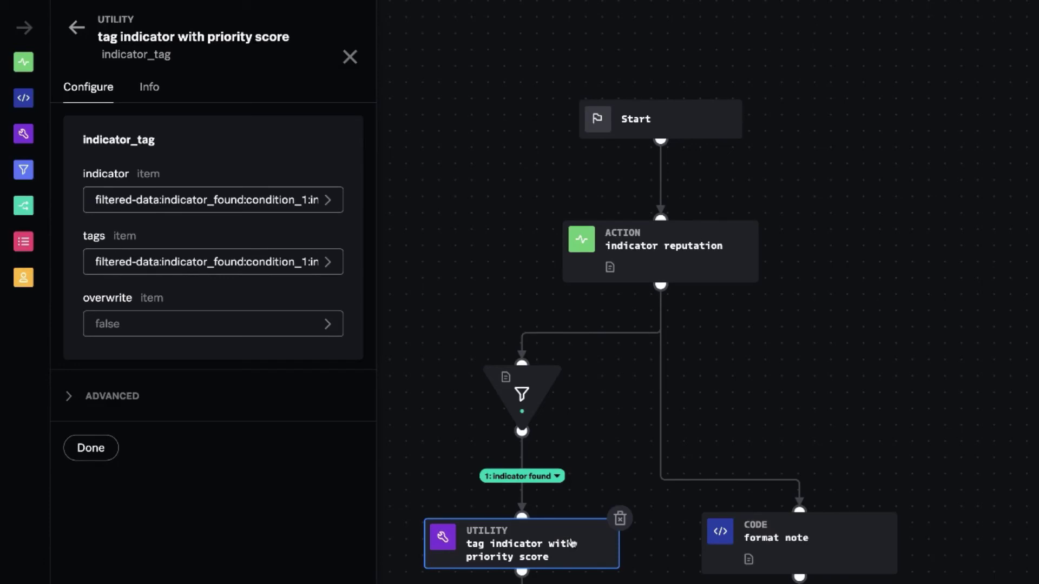
# Review the format note step and the End outputs note_title 'TruSTAR Indicator Enrichment' and note_content
pyautogui.click(821, 546)
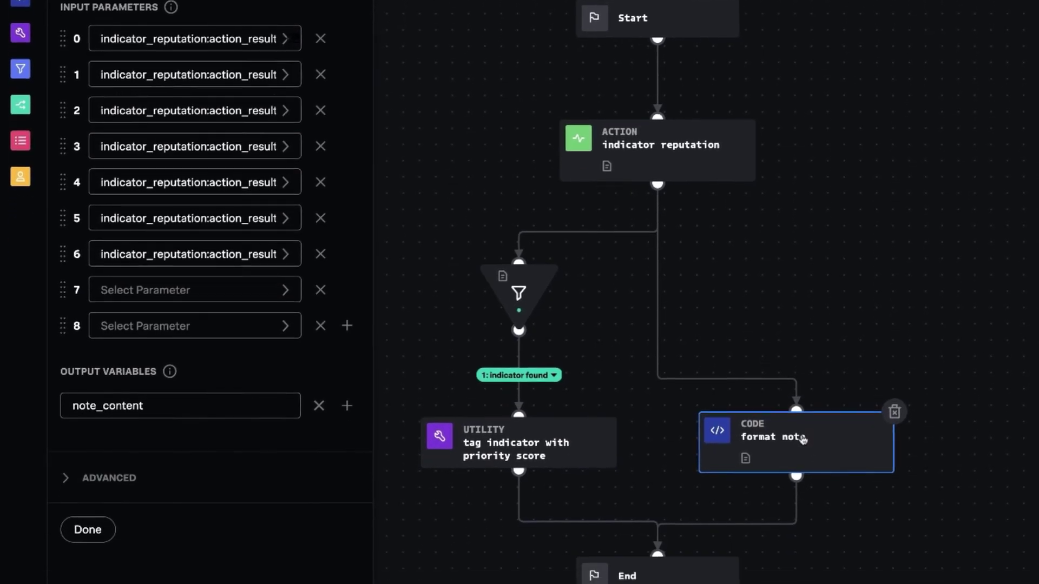
pyautogui.click(657, 582)
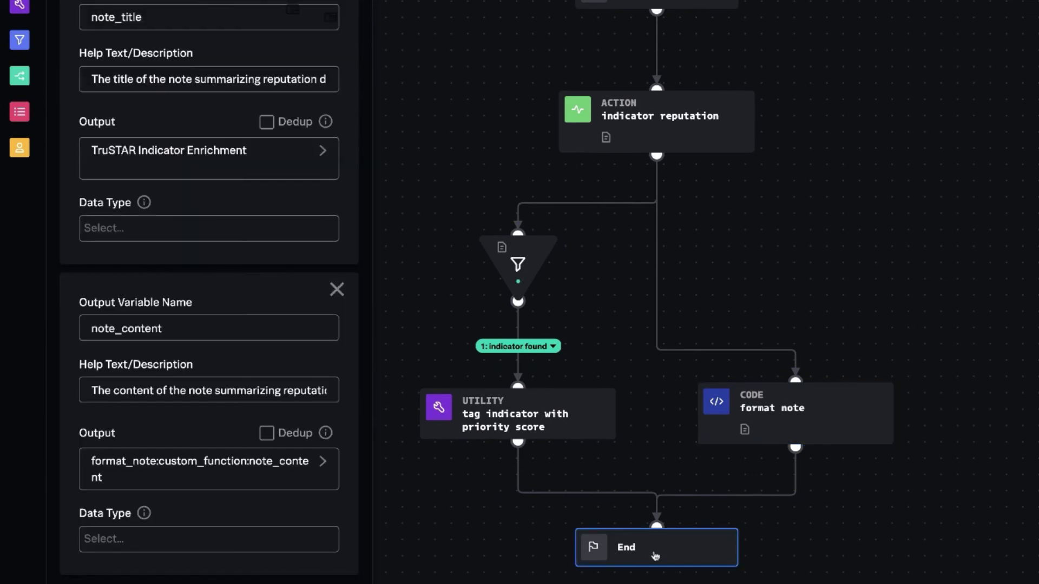